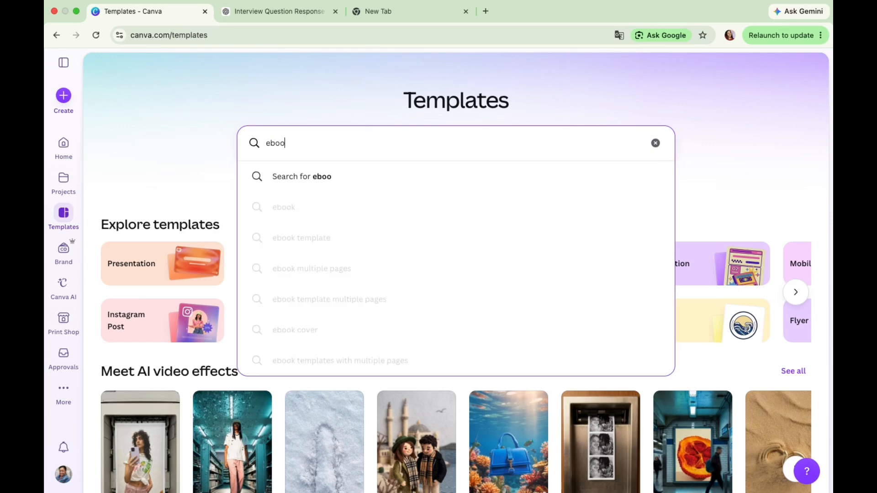
Search the templates for "ebook" and browse the cover designs for a suitable one.
{"action": "key", "text": "Return"}
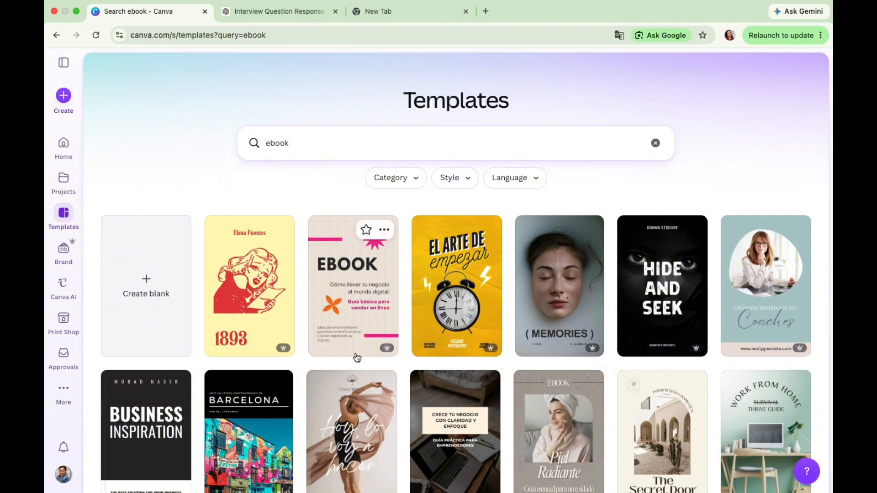
{"action": "scroll", "coordinate": [357, 358], "scroll_direction": "down", "scroll_amount": 3}
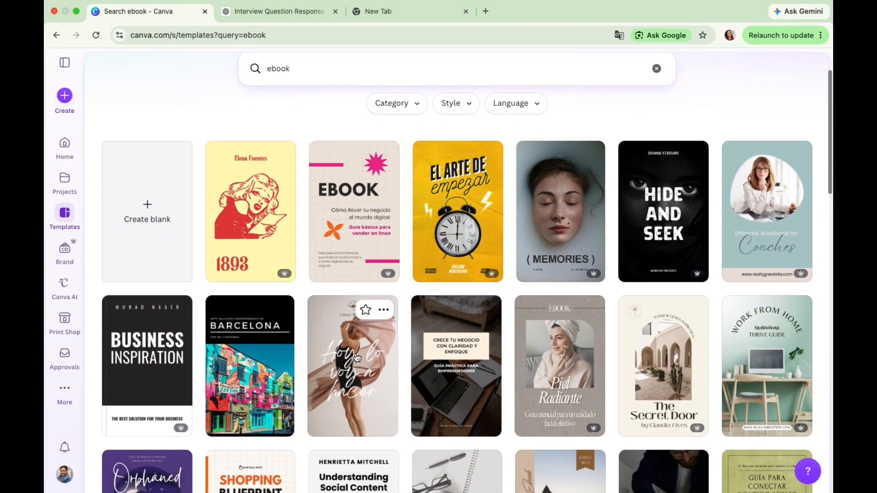
{"action": "scroll", "coordinate": [357, 358], "scroll_direction": "down", "scroll_amount": 1}
{"action": "scroll", "coordinate": [357, 358], "scroll_direction": "down", "scroll_amount": 5}
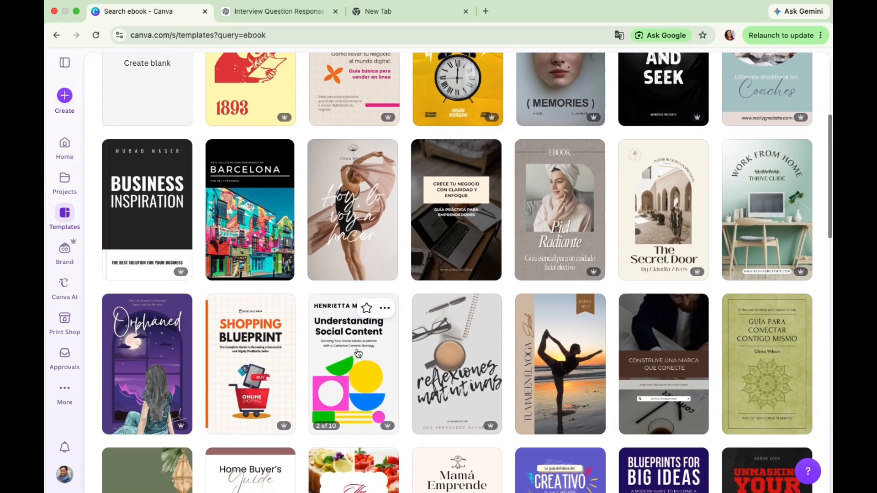
{"action": "scroll", "coordinate": [358, 351], "scroll_direction": "down", "scroll_amount": 4}
{"action": "scroll", "coordinate": [358, 353], "scroll_direction": "down", "scroll_amount": 10}
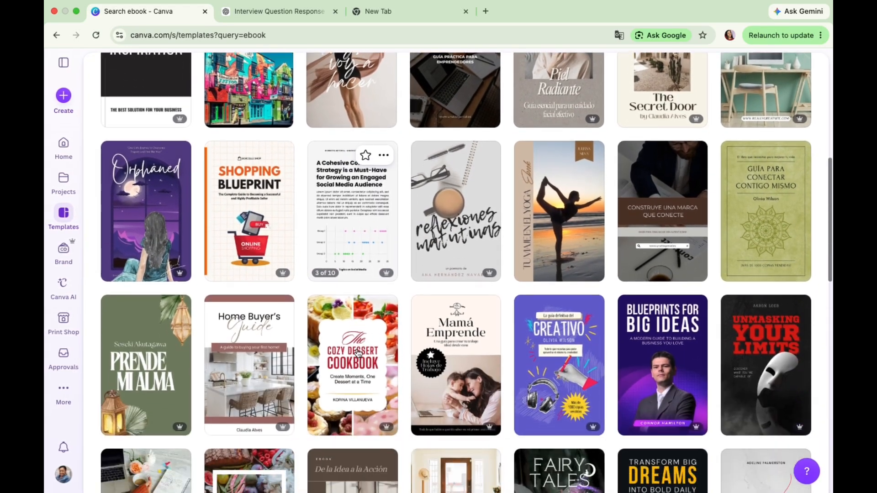
{"action": "scroll", "coordinate": [359, 353], "scroll_direction": "down", "scroll_amount": 7}
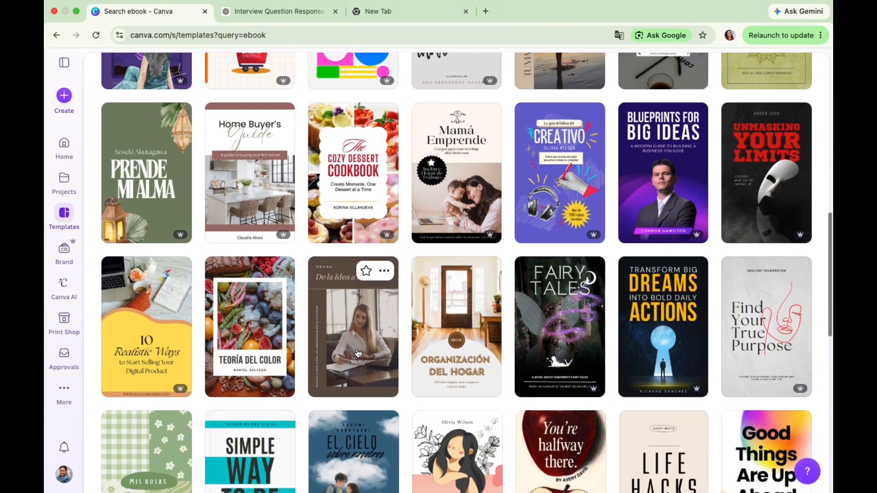
{"action": "scroll", "coordinate": [358, 352], "scroll_direction": "down", "scroll_amount": 5}
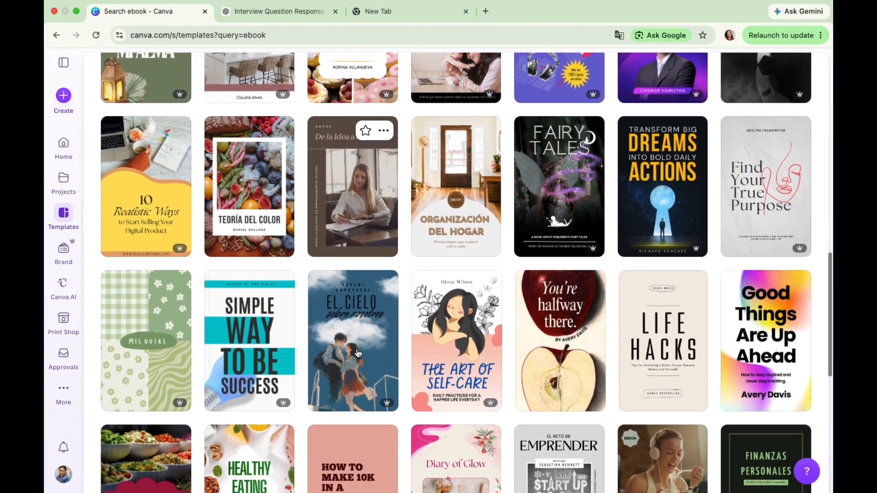
{"action": "scroll", "coordinate": [358, 353], "scroll_direction": "down", "scroll_amount": 3}
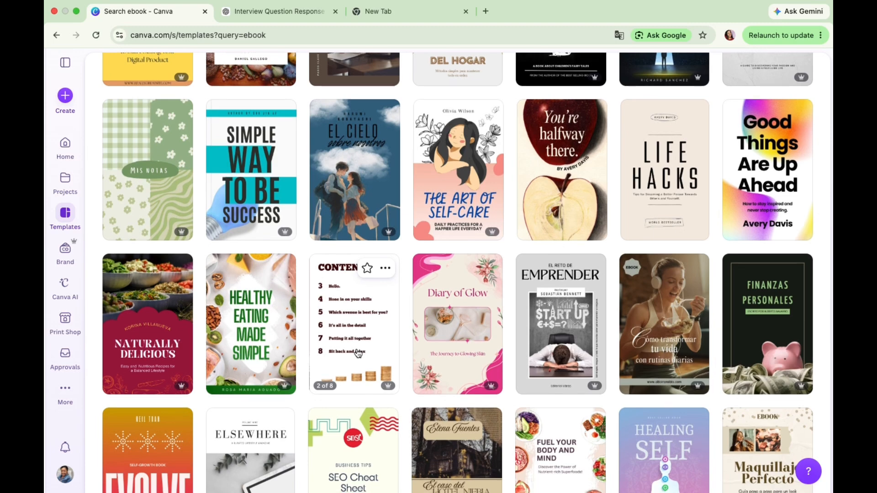
{"action": "scroll", "coordinate": [358, 353], "scroll_direction": "down", "scroll_amount": 1}
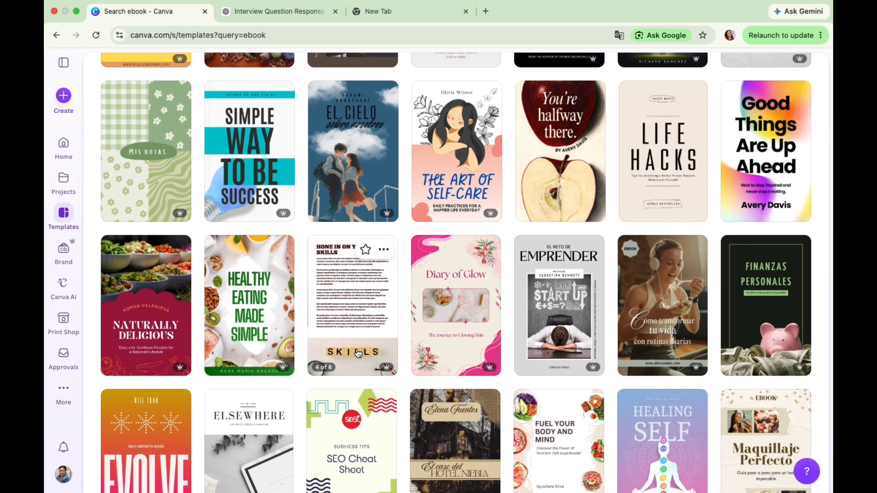
{"action": "scroll", "coordinate": [315, 375], "scroll_direction": "down", "scroll_amount": 1}
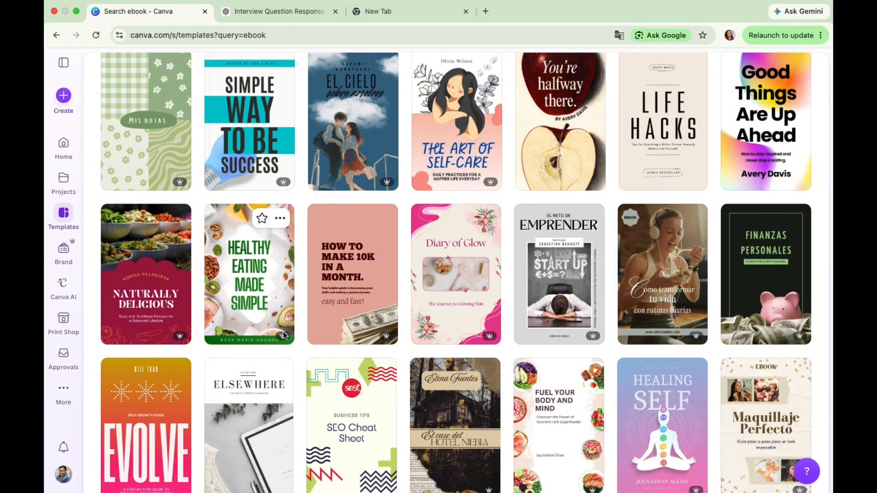
{"action": "mouse_move", "coordinate": [283, 340]}
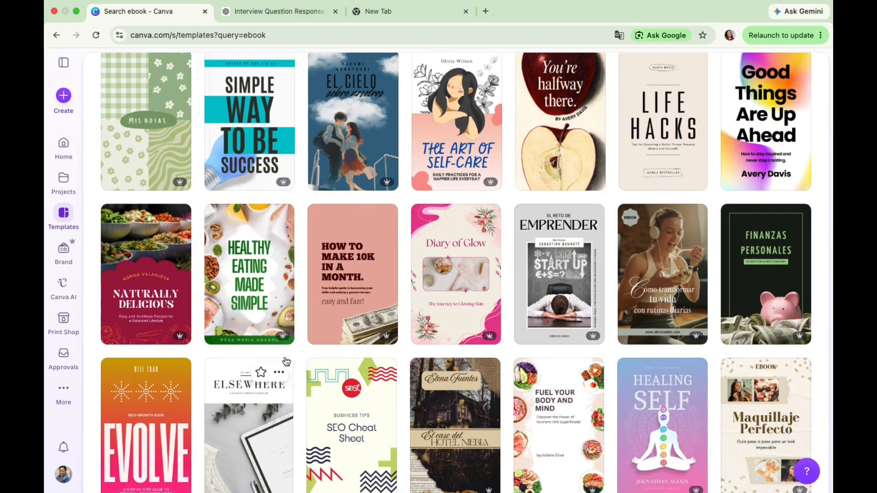
Preview the "Fuel Your Body and Mind" ebook cover template and close the preview.
{"action": "scroll", "coordinate": [287, 361], "scroll_direction": "down", "scroll_amount": 1}
{"action": "scroll", "coordinate": [286, 361], "scroll_direction": "down", "scroll_amount": 3}
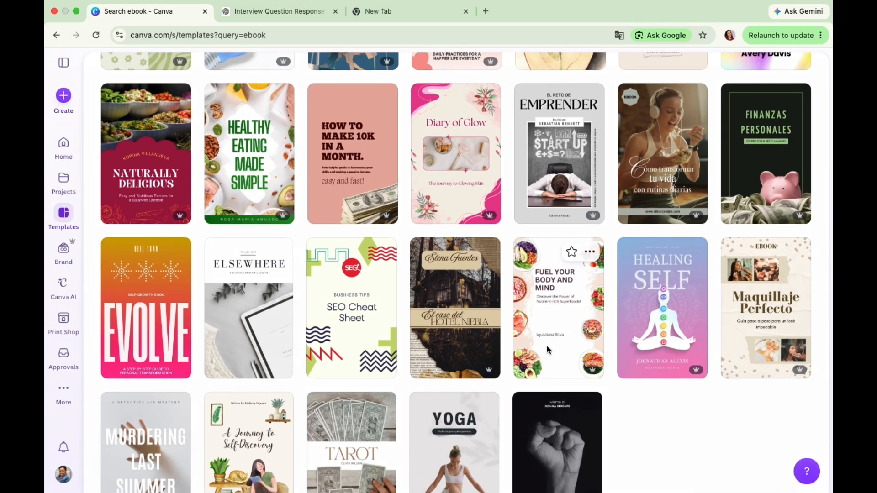
{"action": "left_click", "coordinate": [547, 350]}
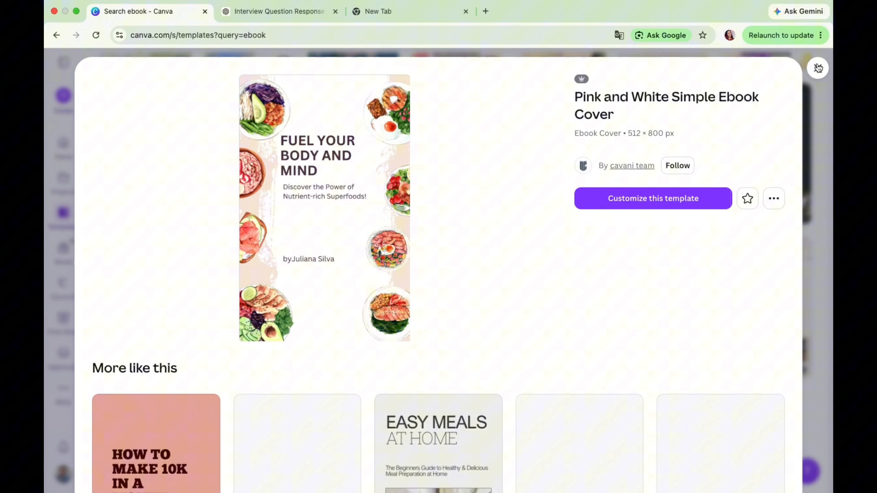
{"action": "left_click", "coordinate": [818, 68]}
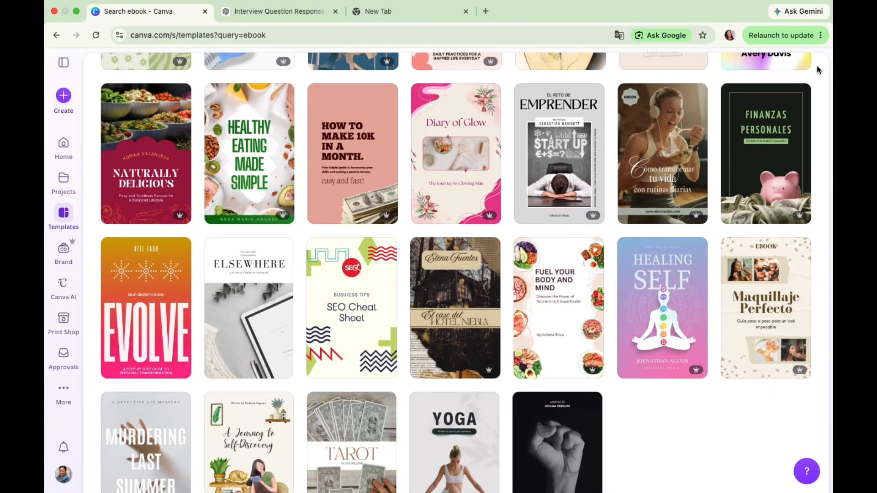
Find the "Picotear Saludable" ebook template with the berries photo and open it for customizing.
{"action": "scroll", "coordinate": [573, 314], "scroll_direction": "down", "scroll_amount": 3}
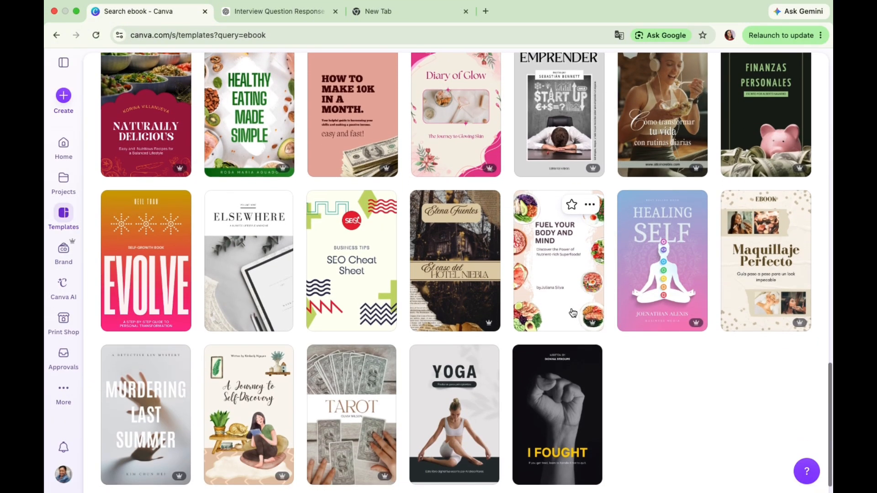
{"action": "scroll", "coordinate": [573, 313], "scroll_direction": "down", "scroll_amount": 1}
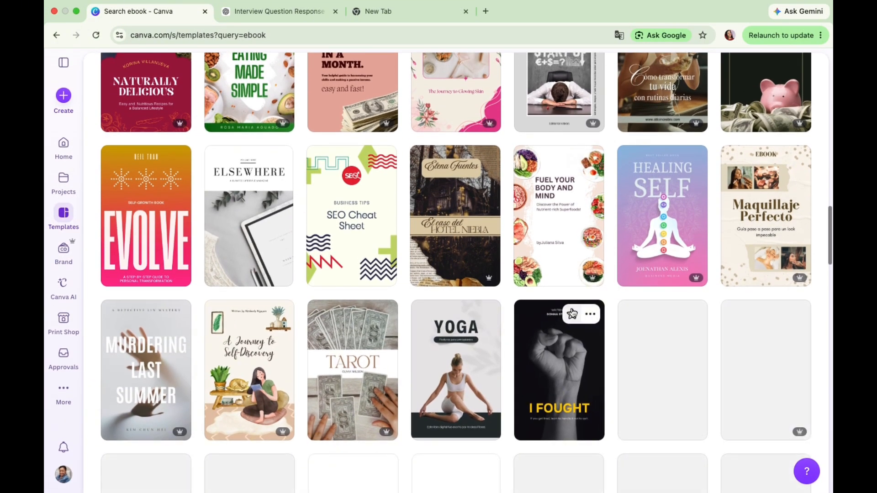
{"action": "scroll", "coordinate": [573, 314], "scroll_direction": "down", "scroll_amount": 8}
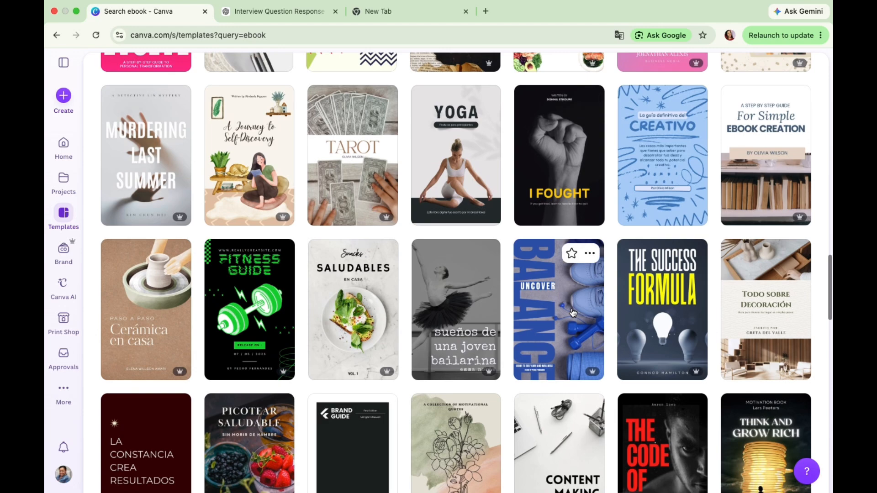
{"action": "scroll", "coordinate": [573, 313], "scroll_direction": "down", "scroll_amount": 2}
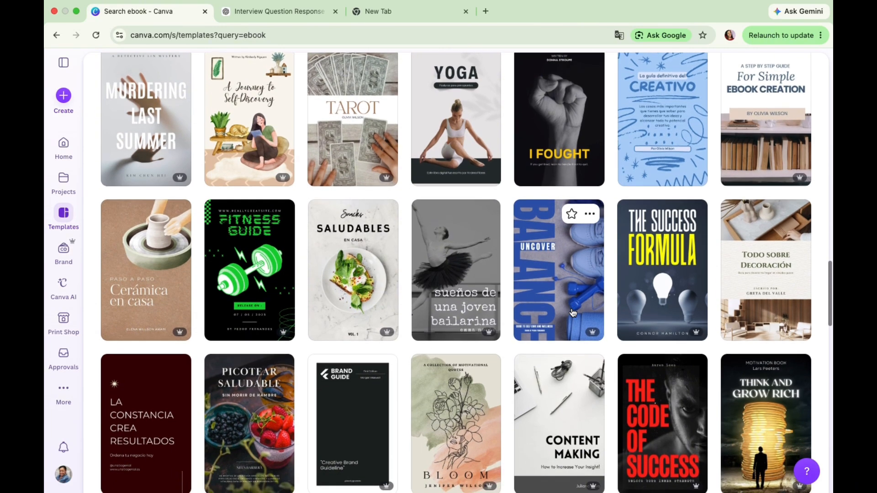
{"action": "scroll", "coordinate": [573, 314], "scroll_direction": "down", "scroll_amount": 4}
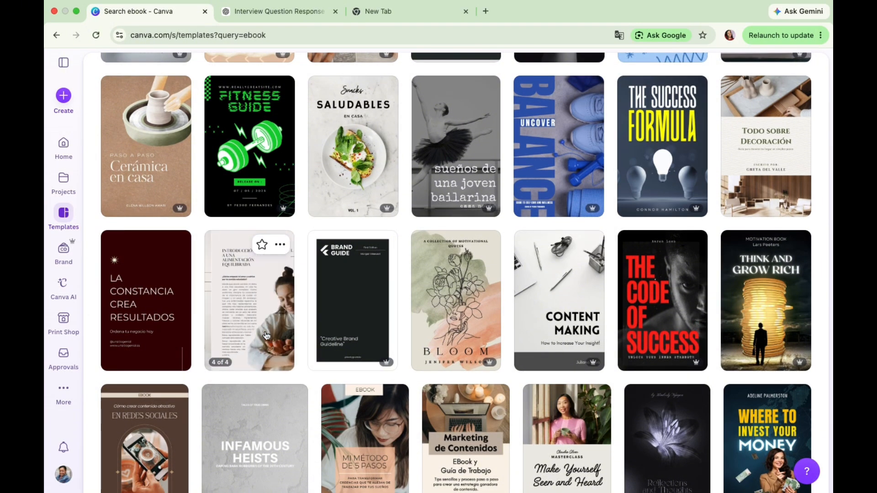
{"action": "left_click", "coordinate": [270, 341]}
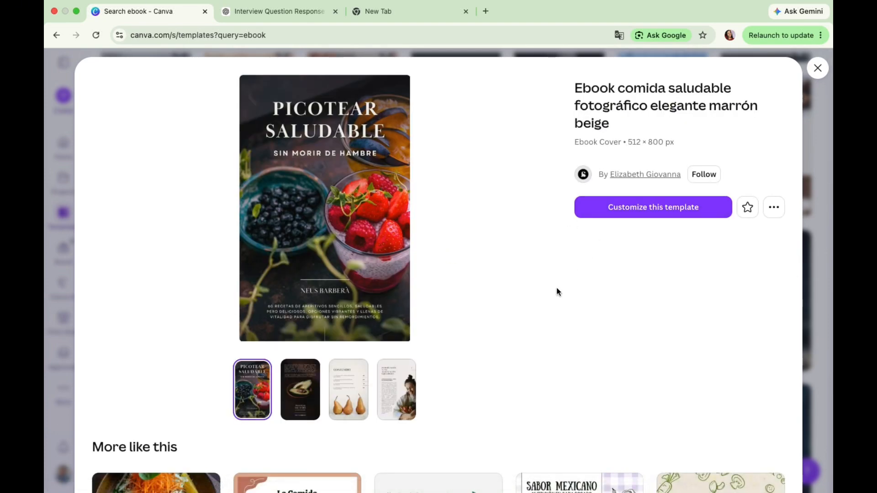
{"action": "left_click", "coordinate": [638, 217]}
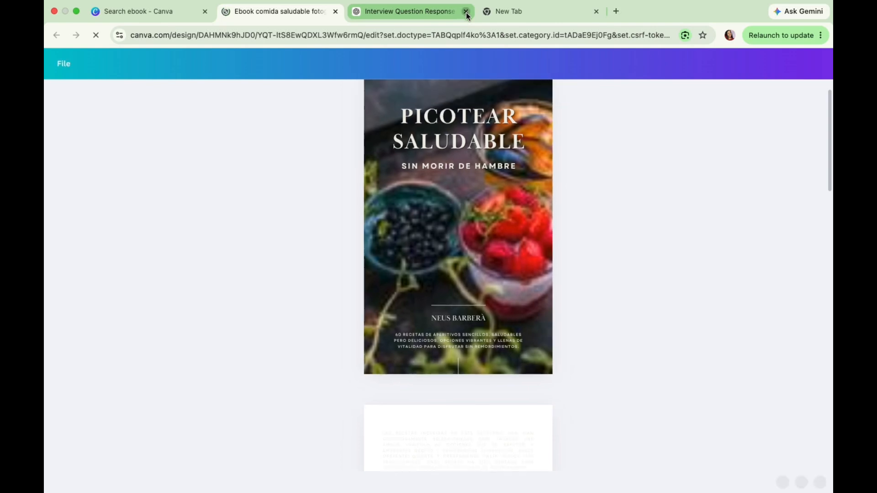
Close the Interview Question and New Tab browser tabs.
{"action": "left_click", "coordinate": [467, 11]}
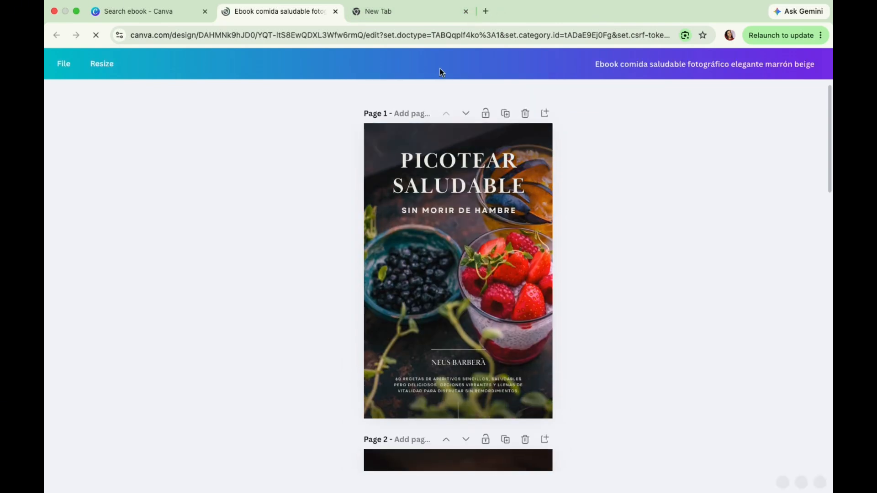
{"action": "left_click", "coordinate": [466, 12]}
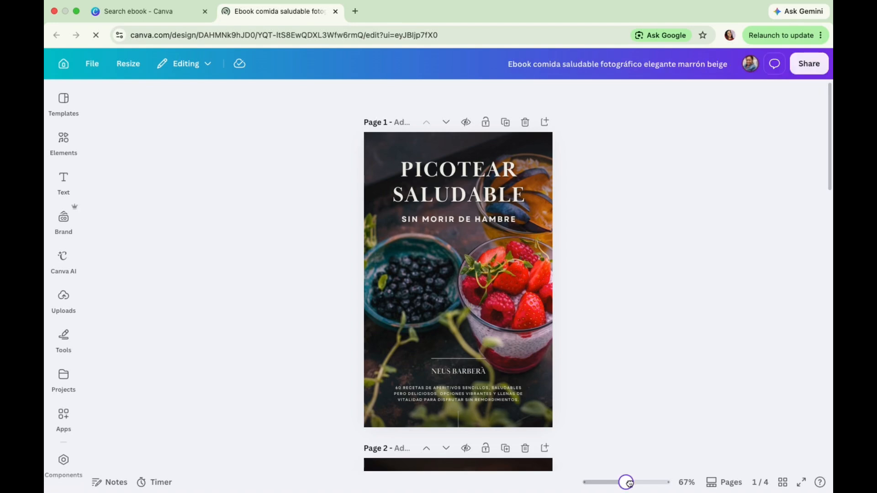
Replace the cover title on page 1 with "SIGNATURE RECIPES" on two lines.
{"action": "left_click_drag", "start_coordinate": [629, 485], "coordinate": [629, 484]}
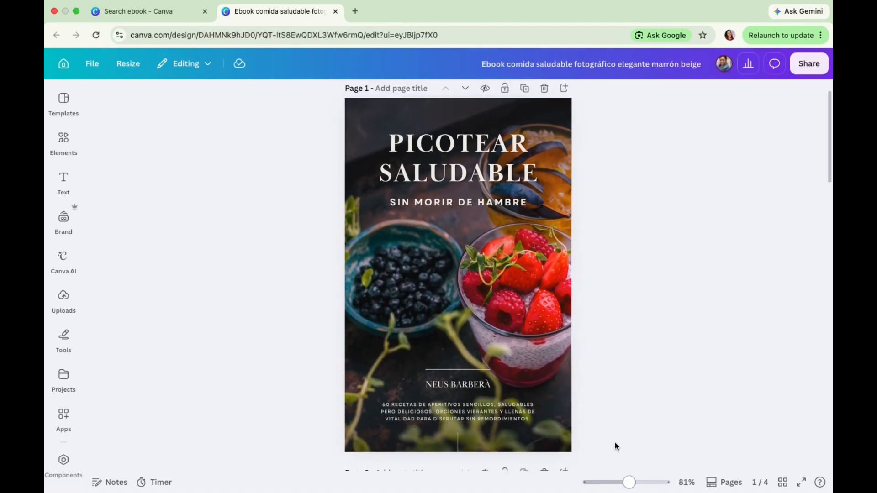
{"action": "left_click", "coordinate": [443, 332]}
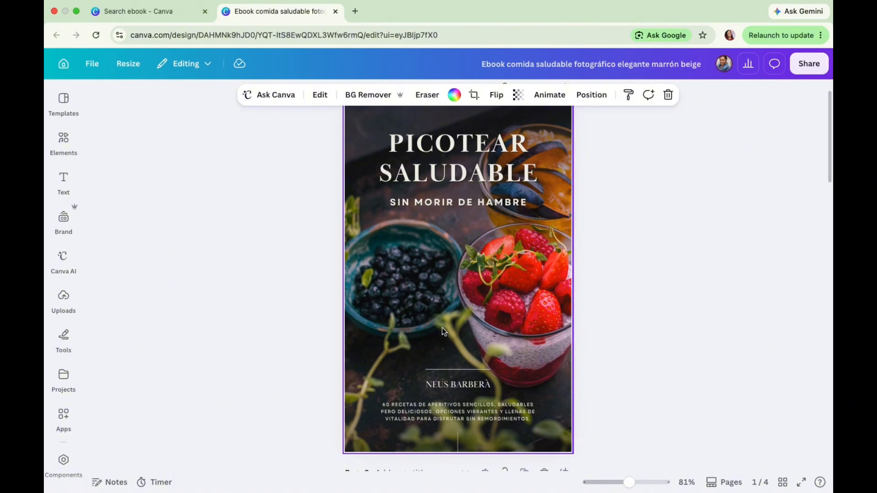
{"action": "left_click", "coordinate": [525, 186]}
{"action": "double_click", "coordinate": [526, 179]}
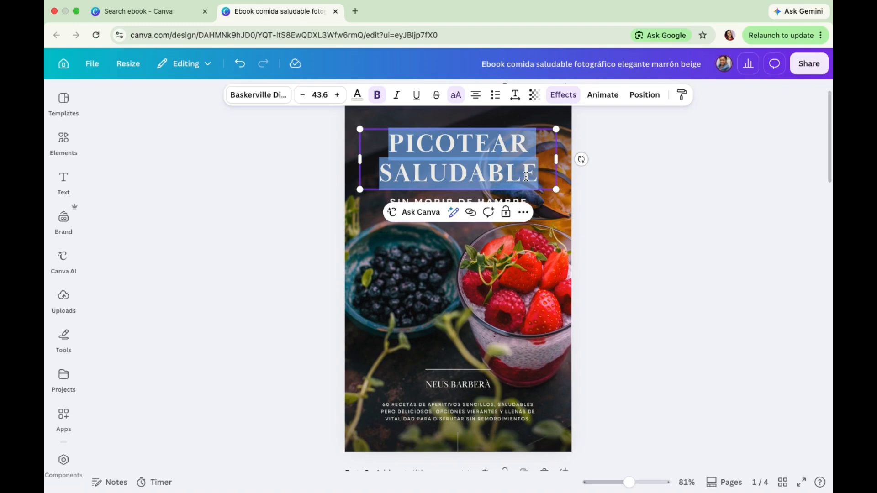
{"action": "type", "text": "S"}
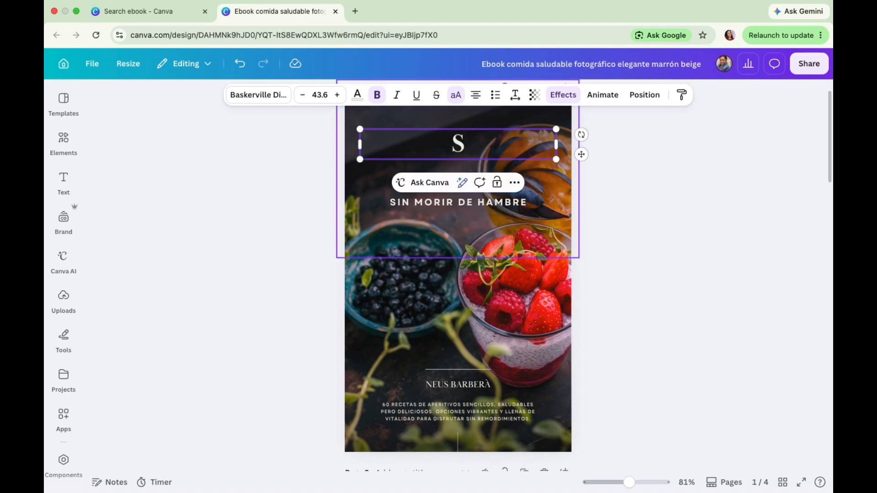
{"action": "type", "text": "IGNATURE"}
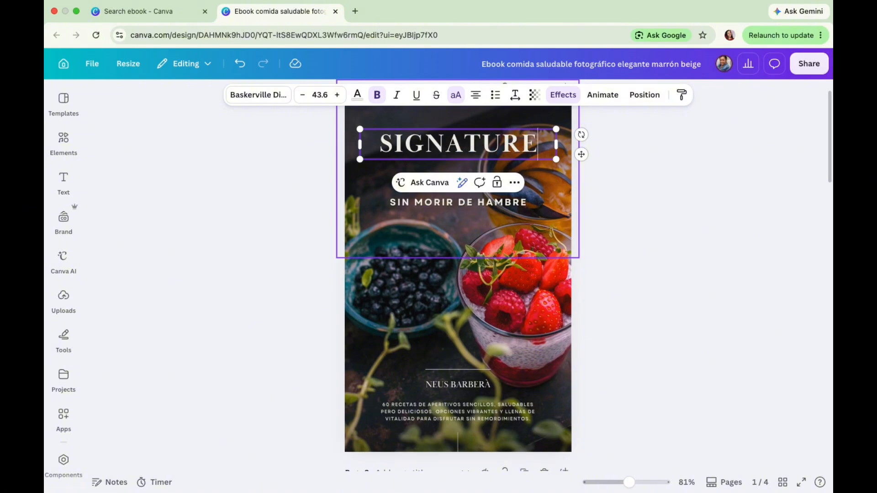
{"action": "key", "text": "Return"}
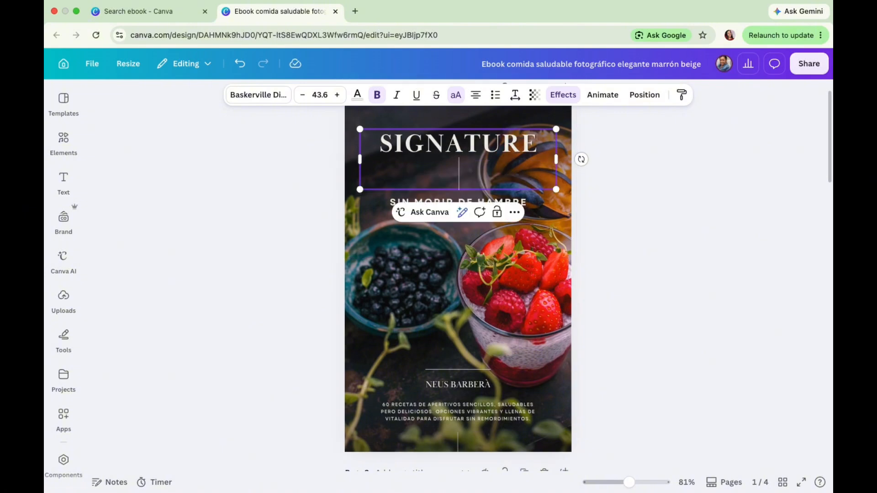
{"action": "type", "text": "RECIPE"}
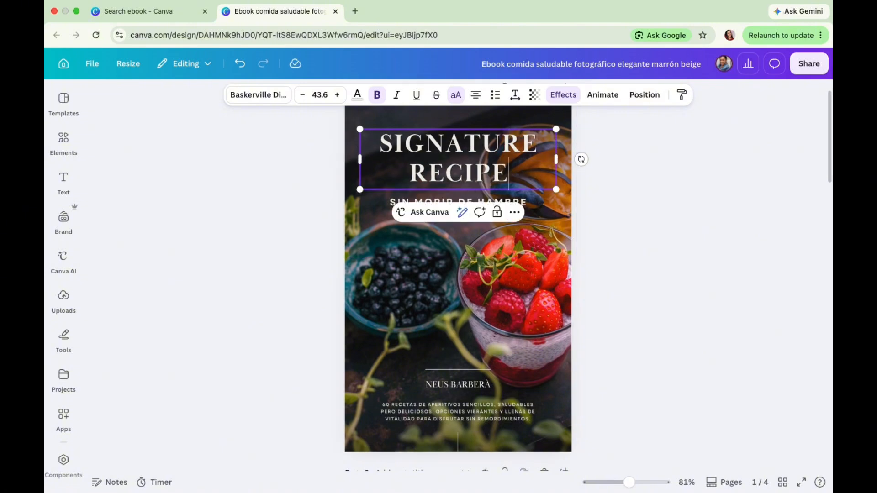
{"action": "type", "text": "S"}
Replace the cover subtitle with "BY" and the author's first name, and delete the separate author name line above the description.
{"action": "left_click", "coordinate": [522, 201]}
{"action": "left_click", "coordinate": [522, 201]}
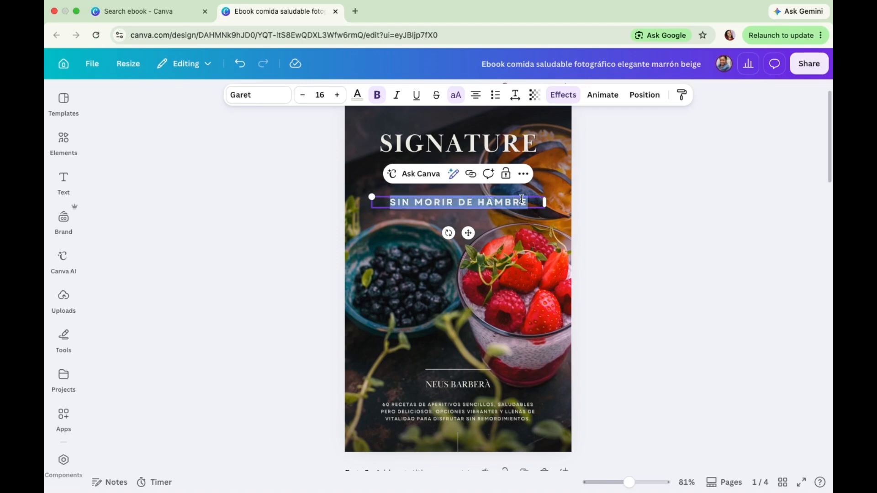
{"action": "type", "text": "BY "}
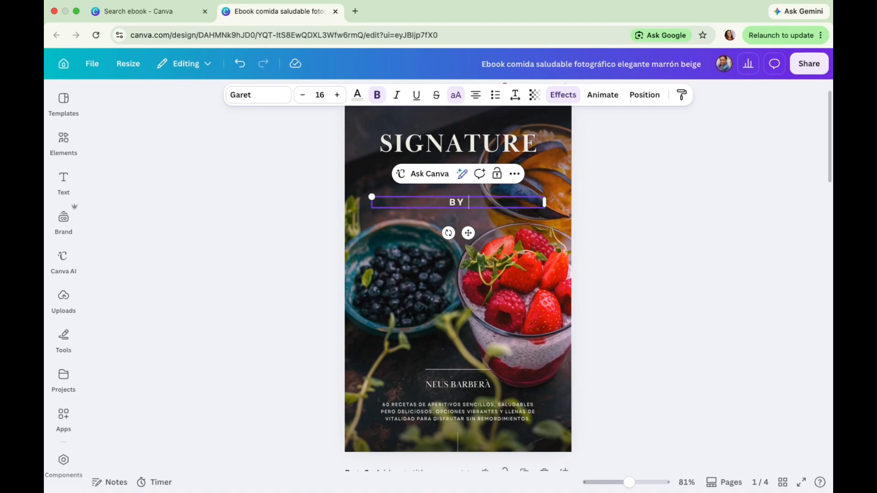
{"action": "type", "text": "MATTY"}
{"action": "left_click", "coordinate": [477, 386]}
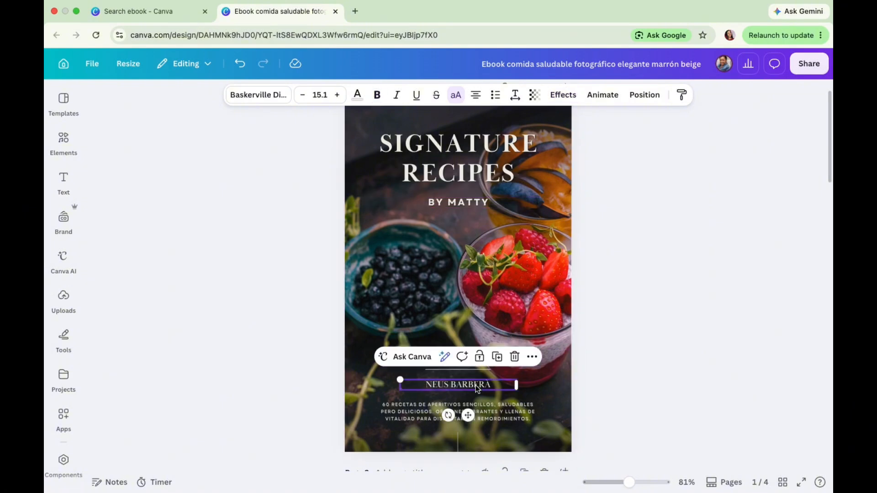
{"action": "left_click", "coordinate": [515, 359]}
{"action": "left_click", "coordinate": [472, 412]}
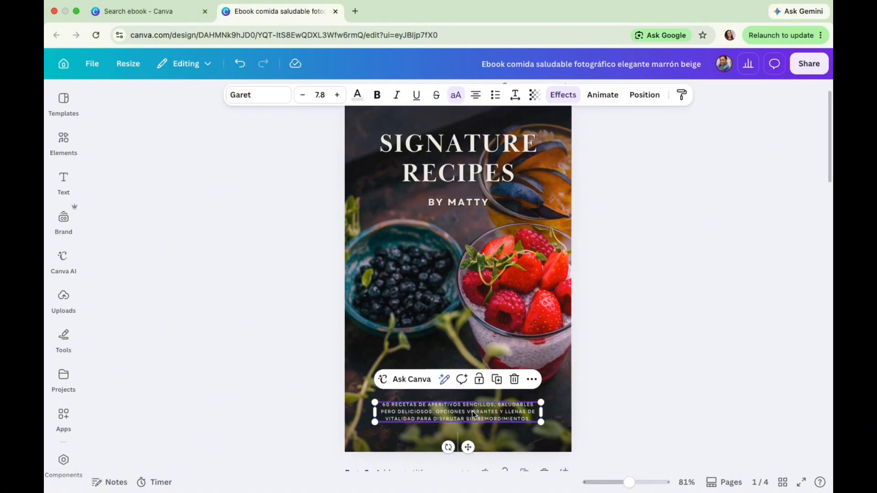
{"action": "double_click", "coordinate": [473, 414]}
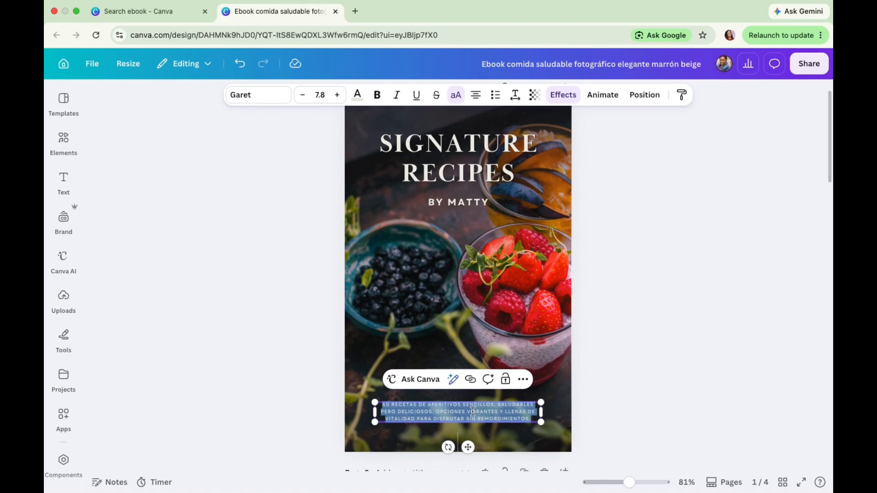
{"action": "type", "text": "MY"}
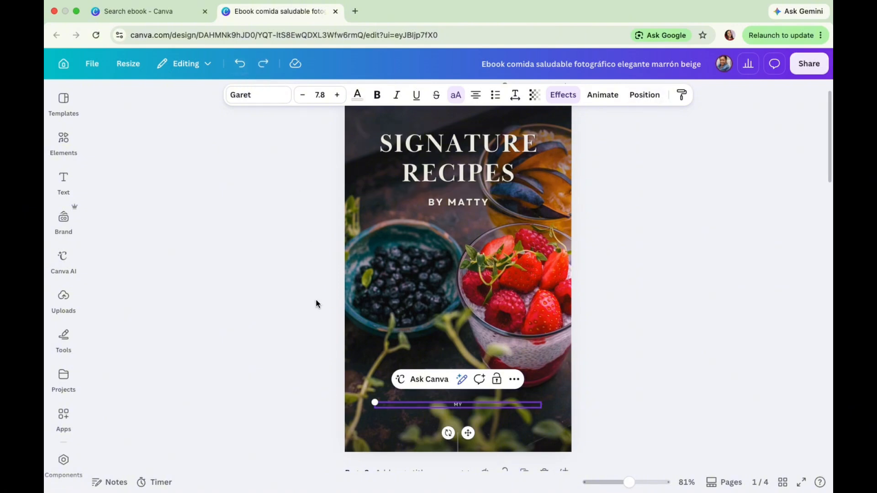
{"action": "left_click", "coordinate": [241, 62]}
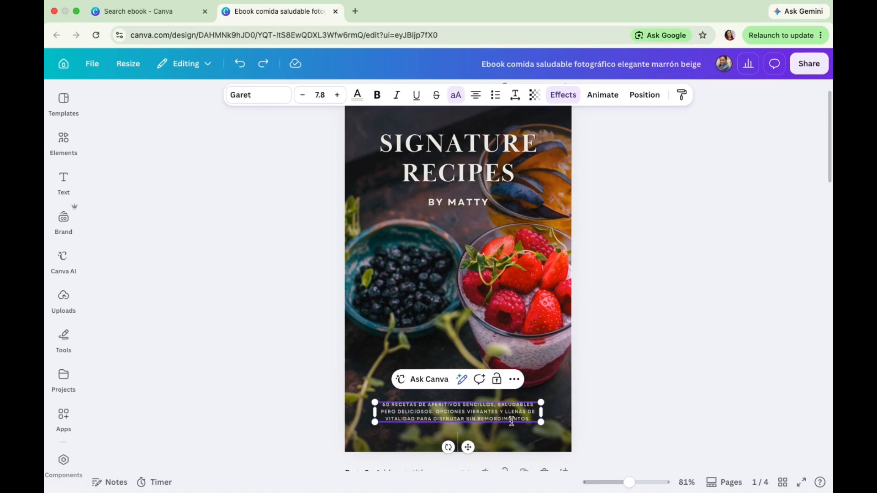
Replace the Spanish description at the bottom of the cover with "TOP 10 SIGNATURE RECIPES" and enlarge its font size to 11.8.
{"action": "left_click_drag", "start_coordinate": [535, 420], "coordinate": [385, 403]}
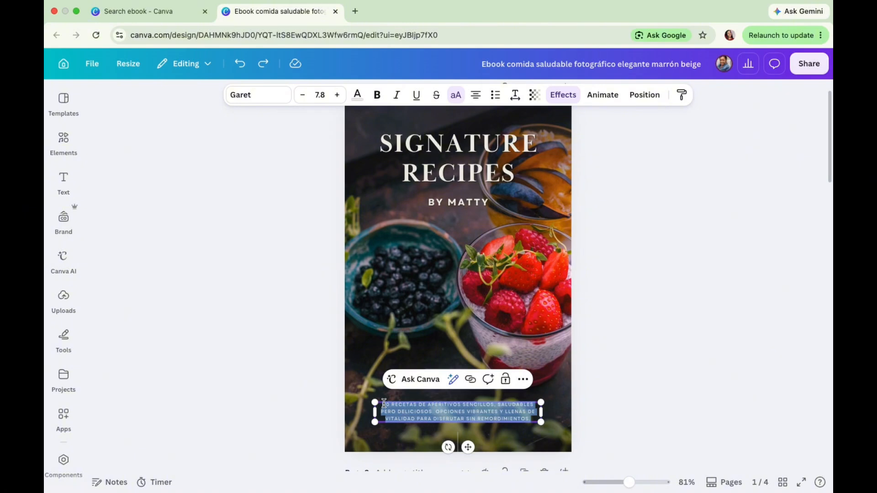
{"action": "key", "text": "BackSpace"}
{"action": "type", "text": "TOP 10"}
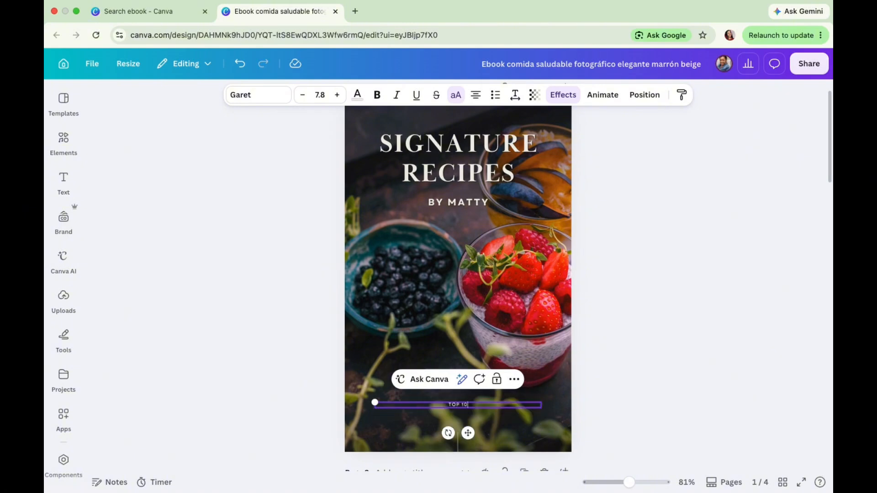
{"action": "type", "text": " SIGNATURE RECIPES"}
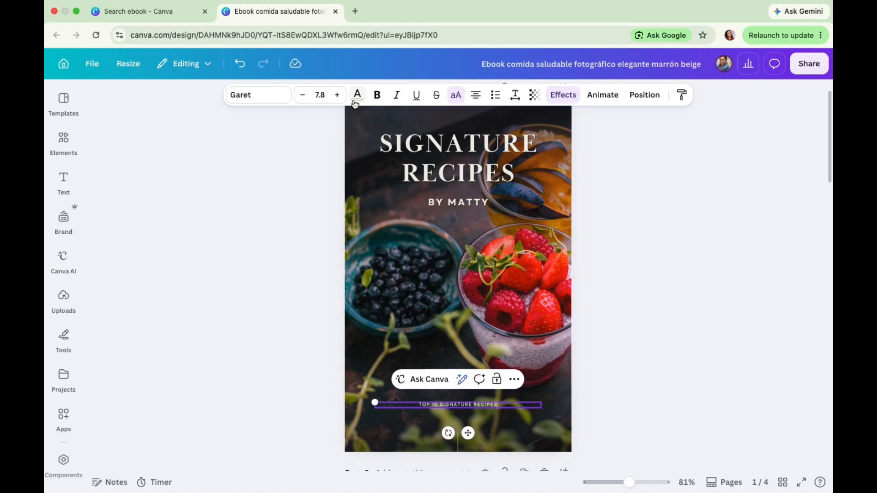
{"action": "left_click", "coordinate": [338, 95]}
{"action": "left_click", "coordinate": [338, 95]}
{"action": "left_click", "coordinate": [338, 95]}
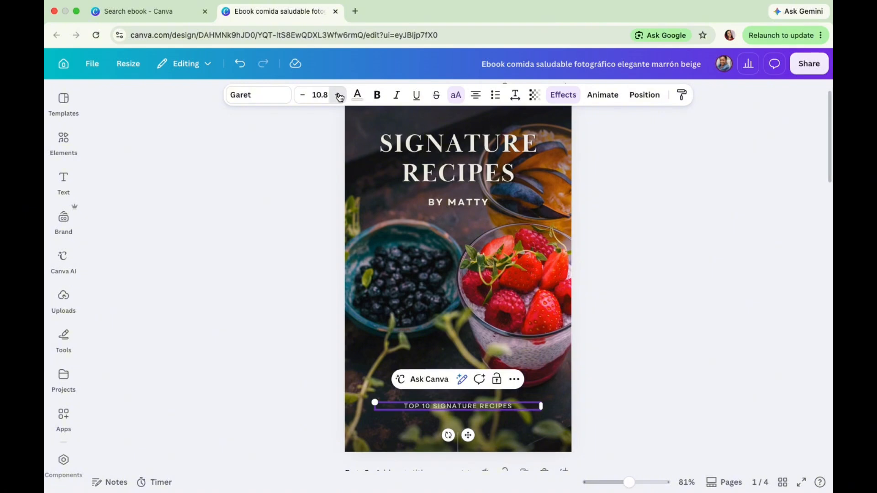
{"action": "left_click", "coordinate": [338, 95]}
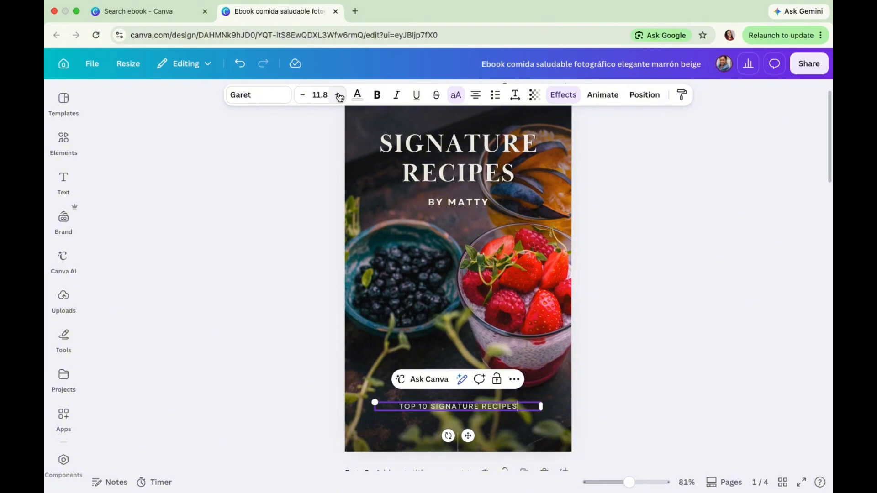
{"action": "left_click", "coordinate": [623, 267]}
Insert the recommended stock photo of hands cutting food on a wooden board onto the cover page.
{"action": "left_click", "coordinate": [439, 269]}
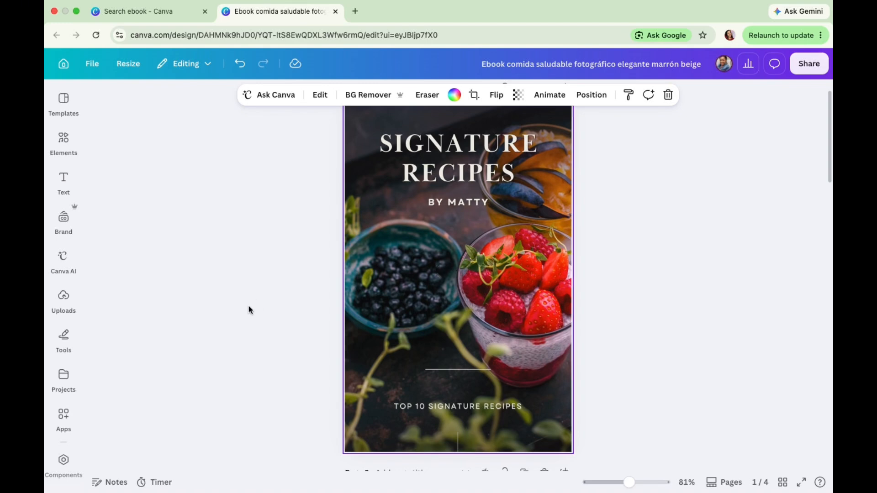
{"action": "scroll", "coordinate": [249, 308], "scroll_direction": "down", "scroll_amount": 5}
{"action": "scroll", "coordinate": [248, 308], "scroll_direction": "up", "scroll_amount": 5}
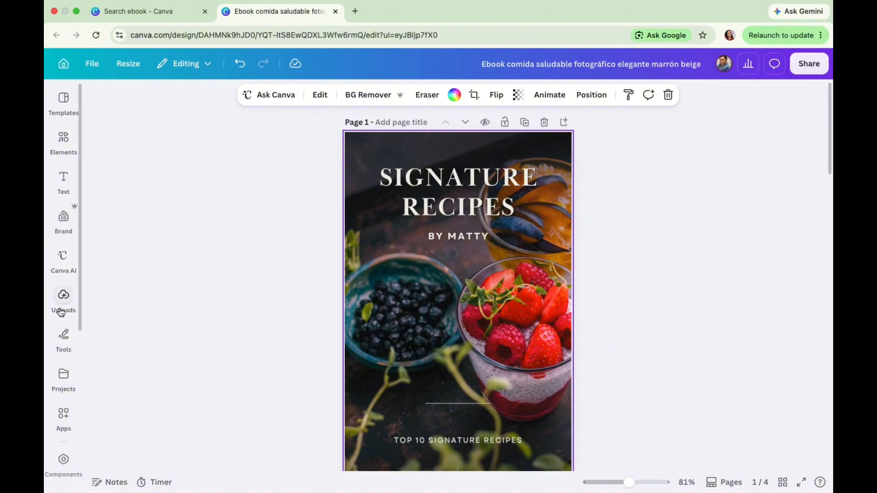
{"action": "scroll", "coordinate": [63, 302], "scroll_direction": "down", "scroll_amount": 6}
{"action": "scroll", "coordinate": [61, 310], "scroll_direction": "up", "scroll_amount": 6}
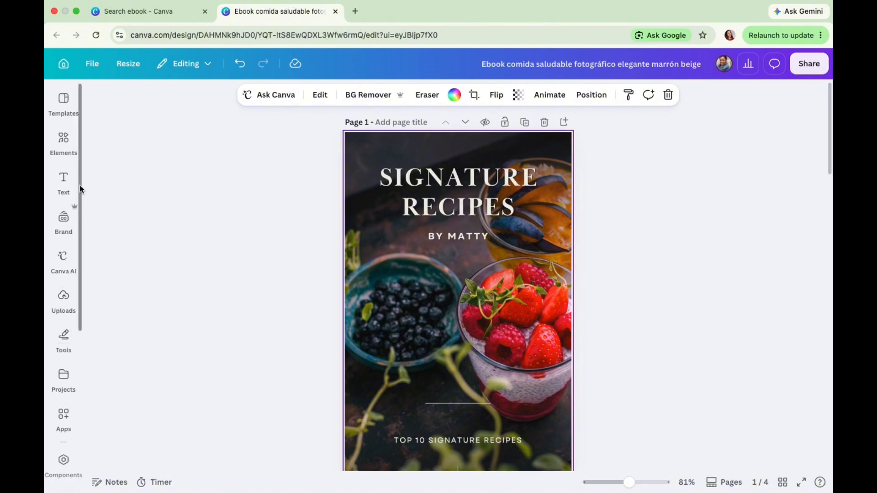
{"action": "left_click", "coordinate": [64, 139]}
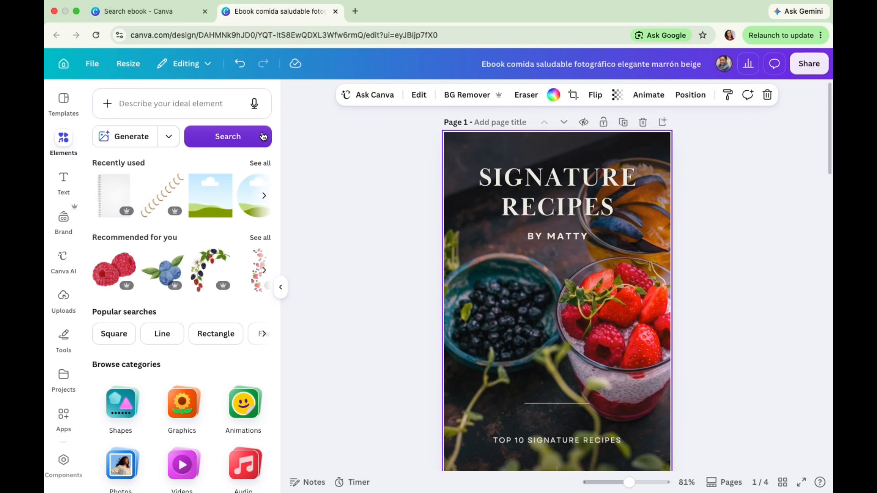
{"action": "scroll", "coordinate": [171, 385], "scroll_direction": "down", "scroll_amount": 3}
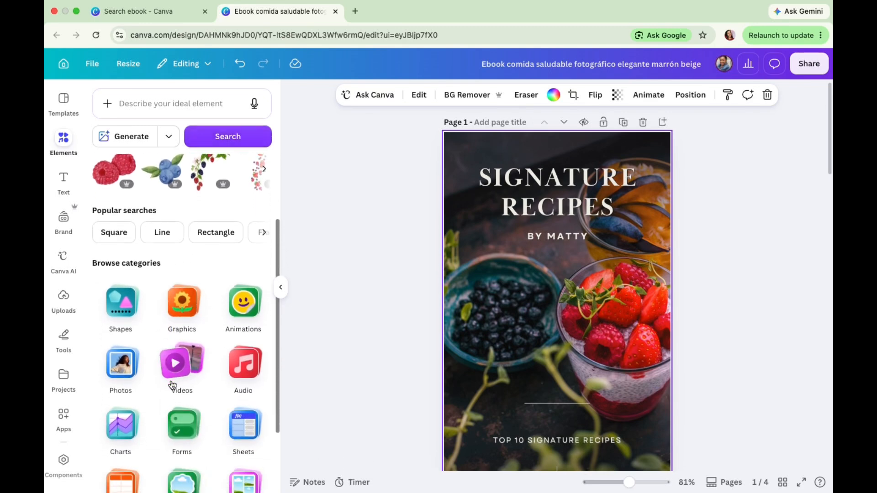
{"action": "left_click", "coordinate": [121, 364]}
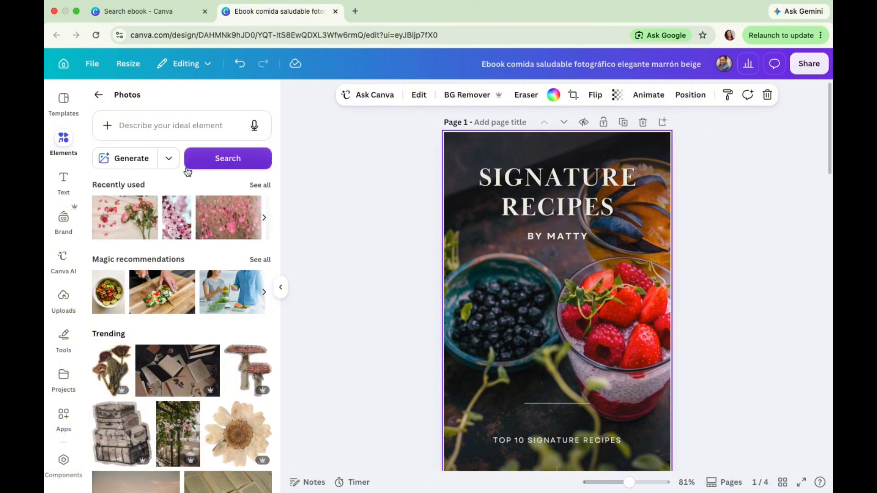
{"action": "left_click", "coordinate": [143, 304]}
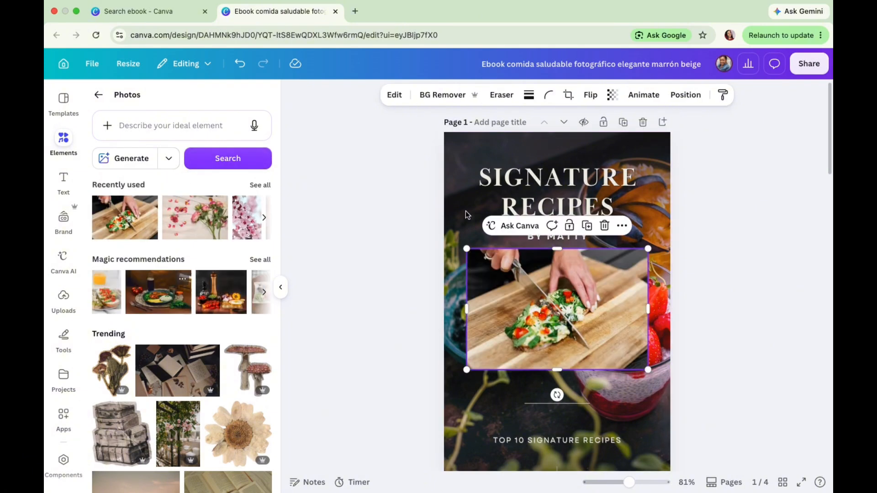
Replace the cover's berries background with the inserted cutting-board photo.
{"action": "left_click", "coordinate": [622, 227]}
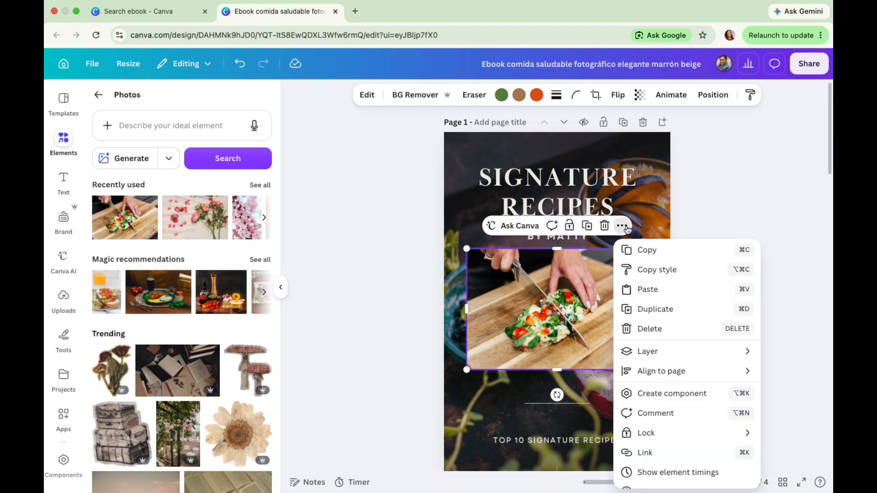
{"action": "scroll", "coordinate": [680, 427], "scroll_direction": "down", "scroll_amount": 3}
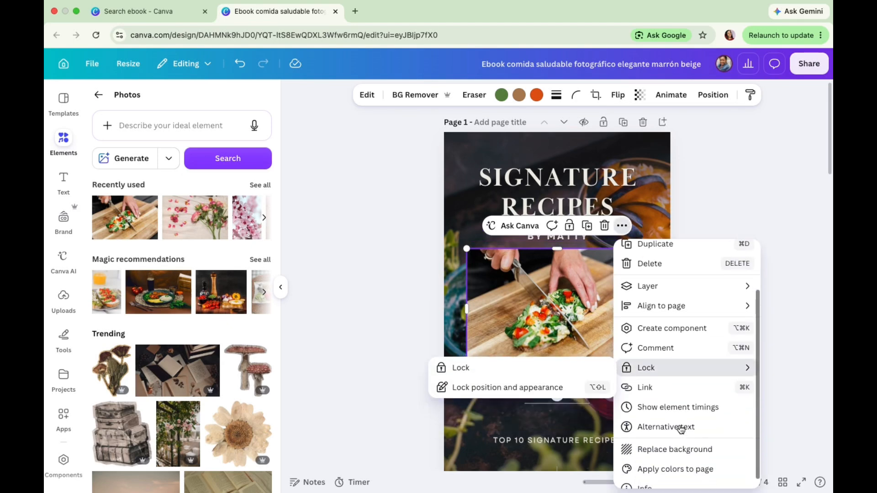
{"action": "left_click", "coordinate": [675, 450]}
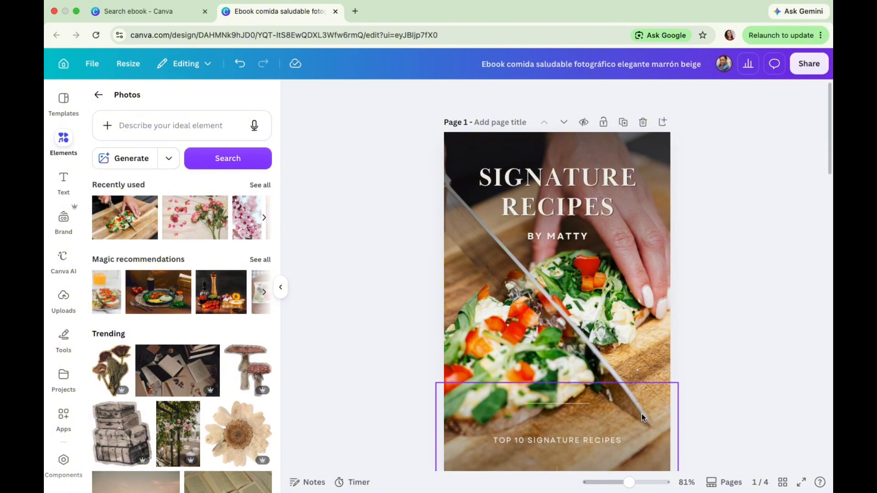
{"action": "scroll", "coordinate": [648, 363], "scroll_direction": "down", "scroll_amount": 2}
{"action": "scroll", "coordinate": [647, 364], "scroll_direction": "down", "scroll_amount": 1}
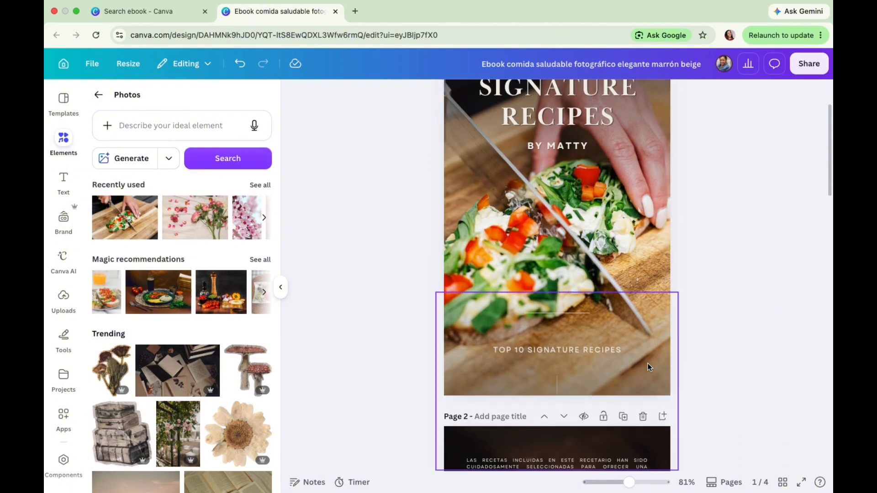
{"action": "scroll", "coordinate": [646, 372], "scroll_direction": "up", "scroll_amount": 1}
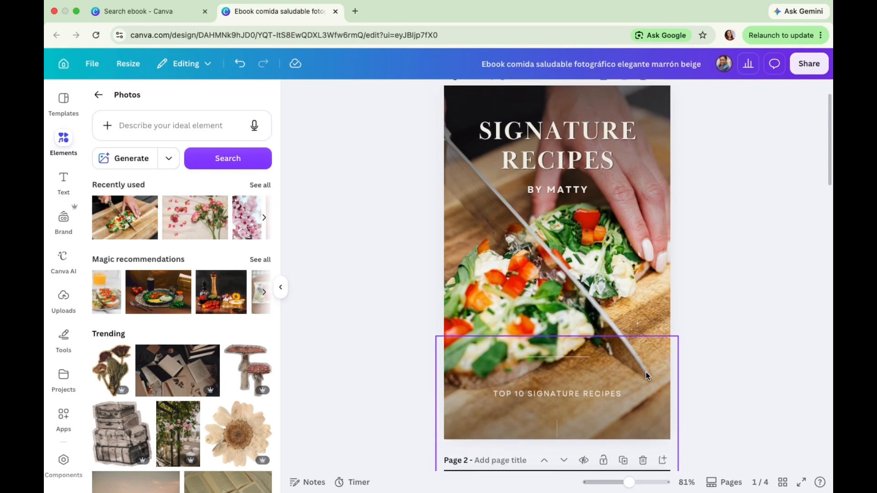
Replace the "PICOTEAR SALUDABLE" title below the avocado photo on page 2 with "LASAGNA".
{"action": "scroll", "coordinate": [646, 372], "scroll_direction": "down", "scroll_amount": 5}
{"action": "scroll", "coordinate": [647, 376], "scroll_direction": "down", "scroll_amount": 1}
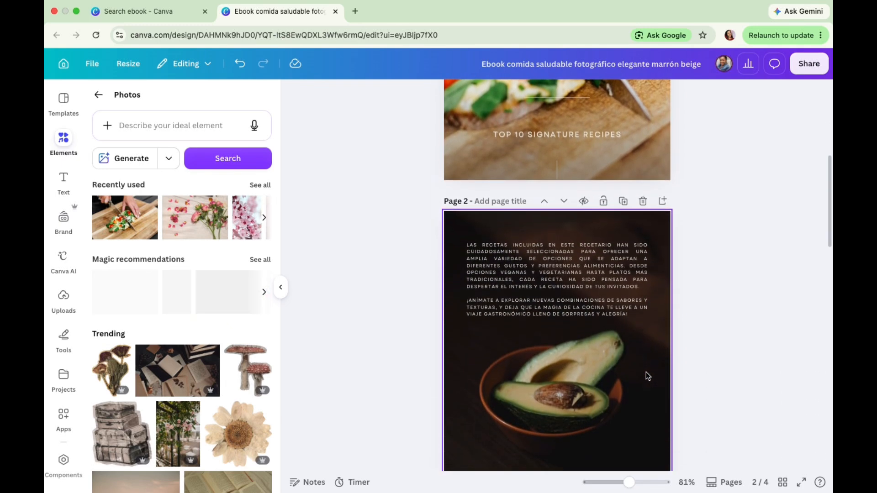
{"action": "scroll", "coordinate": [646, 372], "scroll_direction": "down", "scroll_amount": 2}
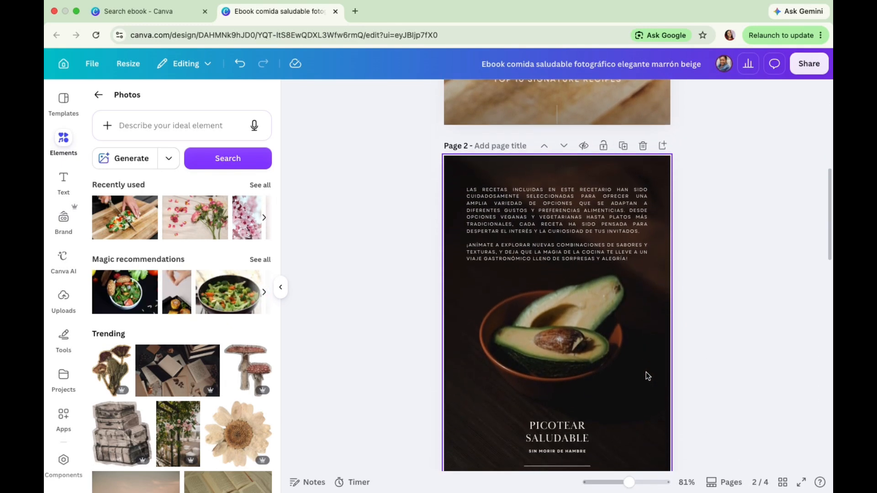
{"action": "scroll", "coordinate": [646, 372], "scroll_direction": "up", "scroll_amount": 2}
{"action": "scroll", "coordinate": [646, 372], "scroll_direction": "up", "scroll_amount": 1}
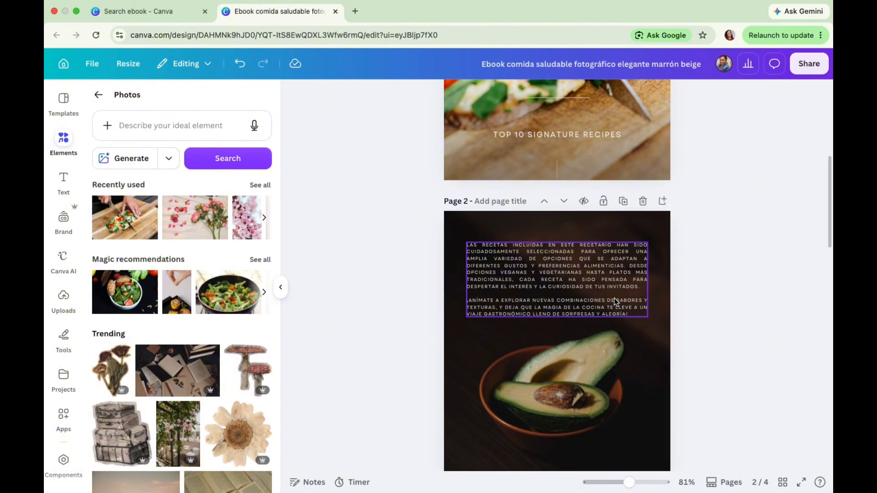
{"action": "scroll", "coordinate": [614, 300], "scroll_direction": "down", "scroll_amount": 5}
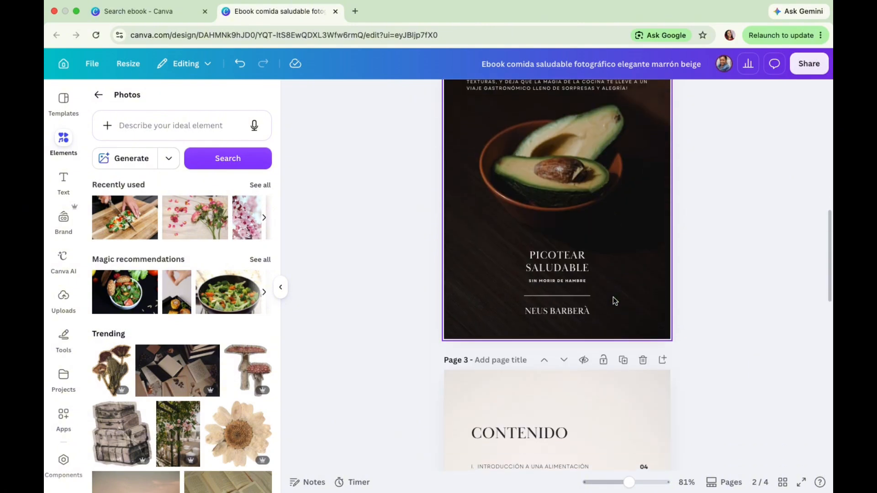
{"action": "left_click", "coordinate": [578, 274]}
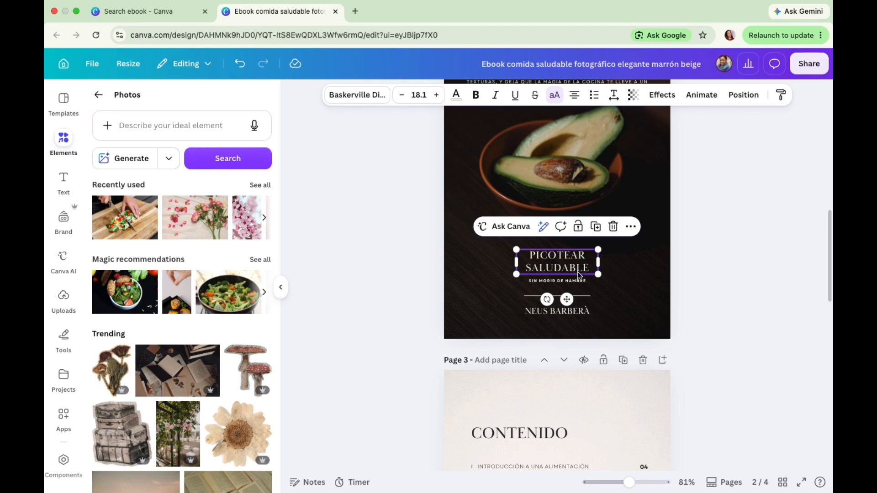
{"action": "double_click", "coordinate": [578, 274]}
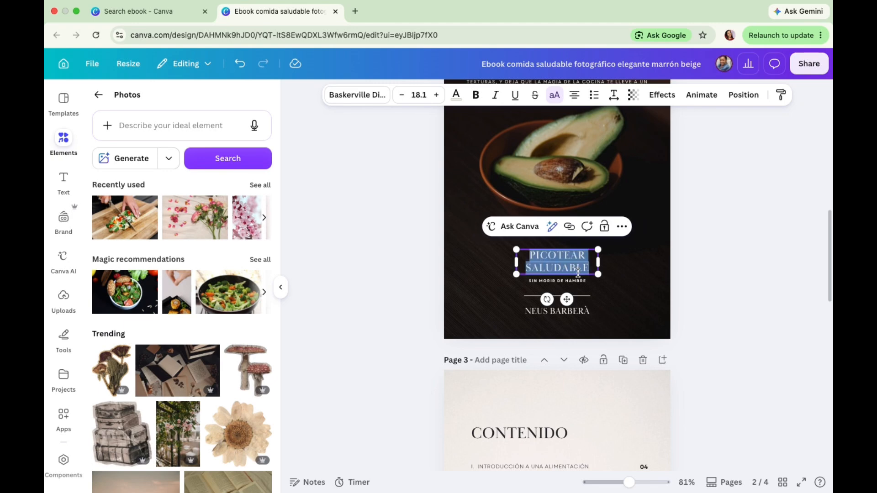
{"action": "type", "text": "LASAGNA"}
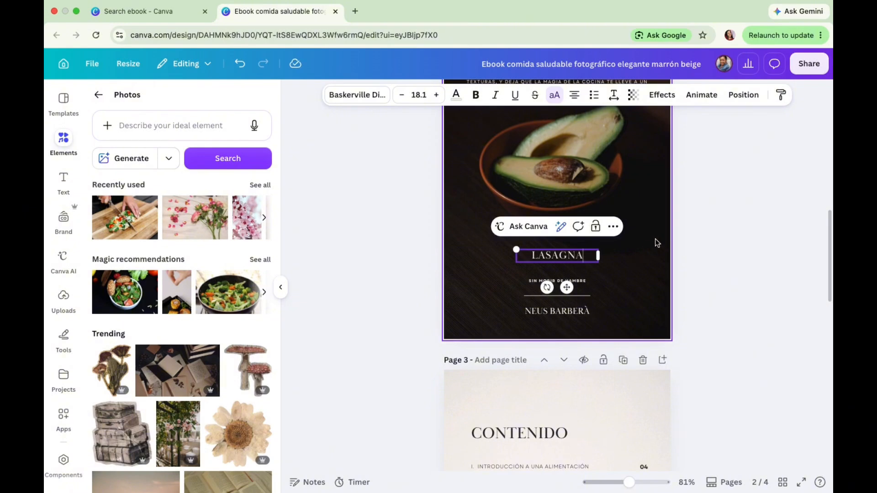
Replace the Spanish introductory paragraphs above the avocado photo on page 2 with a line of random placeholder letters.
{"action": "scroll", "coordinate": [656, 244], "scroll_direction": "up", "scroll_amount": 3}
{"action": "left_click", "coordinate": [622, 232]}
{"action": "double_click", "coordinate": [629, 232]}
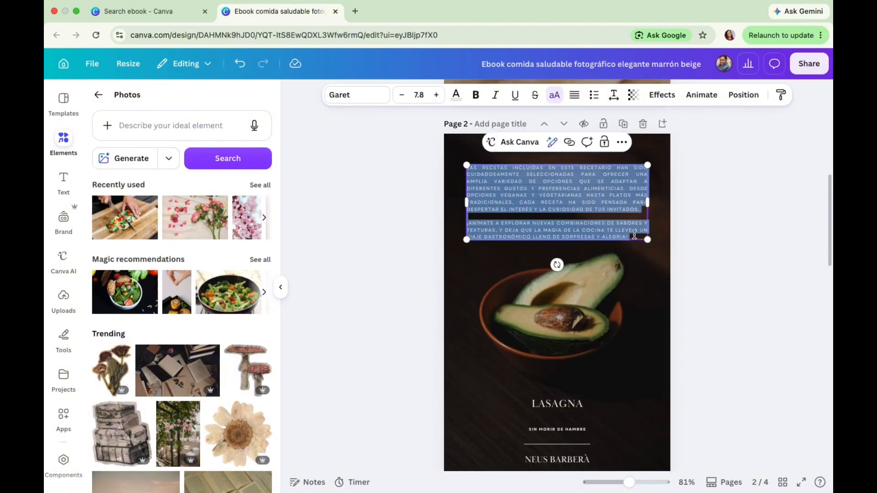
{"action": "key", "text": "BackSpace"}
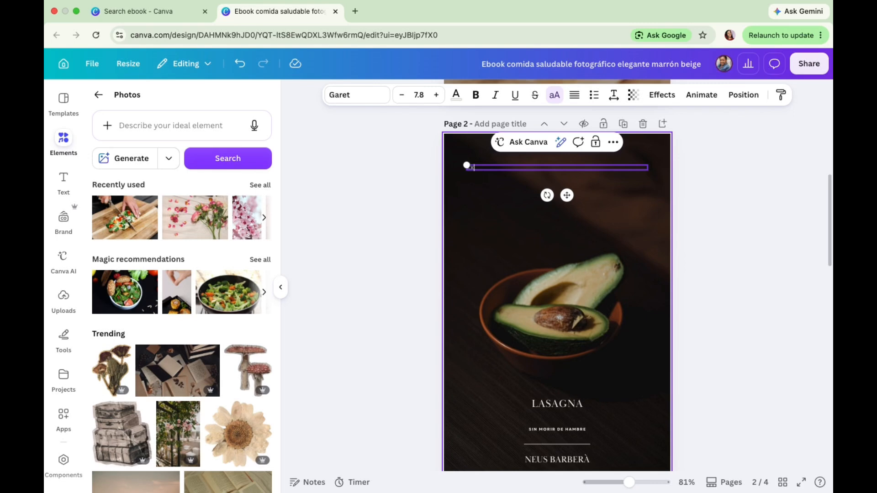
{"action": "type", "text": "KXXLXKSKXKKKKXHHHHXHXHHAAHAAH"}
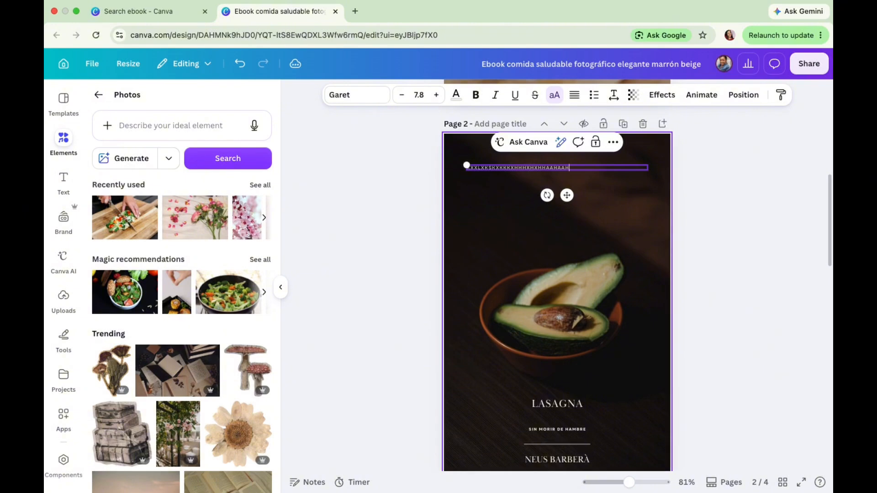
{"action": "left_click", "coordinate": [723, 287]}
Search the stock photos for "beef lasagna" to find a replacement for page 2's avocado background.
{"action": "scroll", "coordinate": [723, 283], "scroll_direction": "down", "scroll_amount": 3}
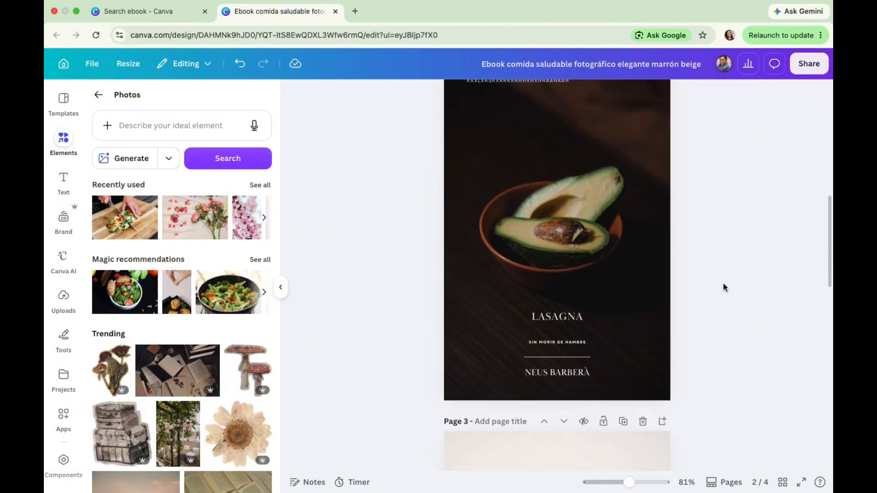
{"action": "left_click", "coordinate": [548, 262]}
{"action": "left_click", "coordinate": [300, 289]}
{"action": "left_click", "coordinate": [510, 223]}
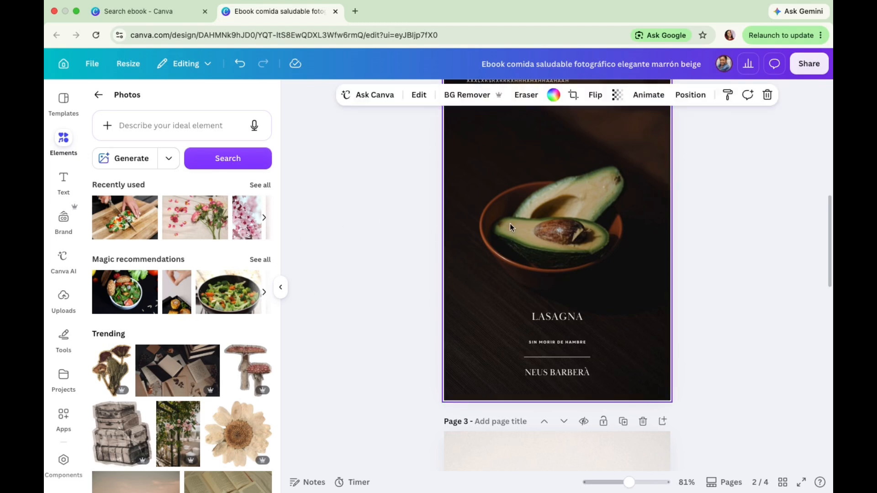
{"action": "left_click", "coordinate": [155, 120]}
{"action": "type", "text": "LA"}
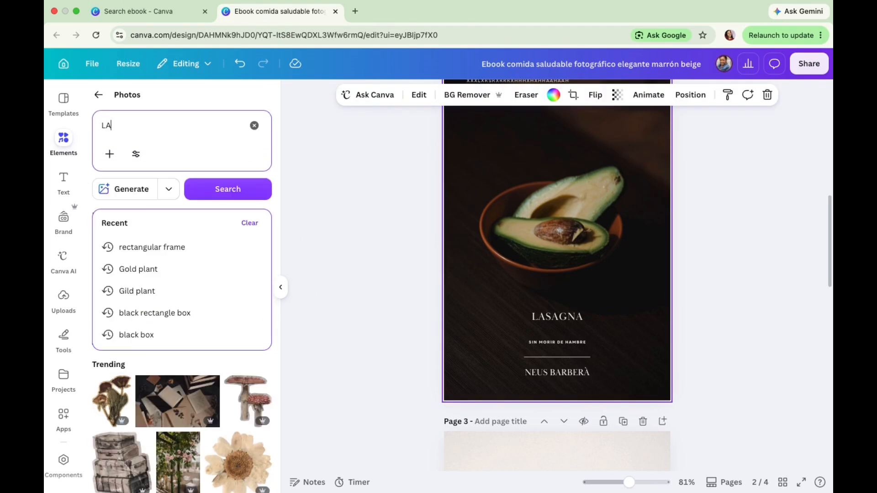
{"action": "type", "text": "SAGNA"}
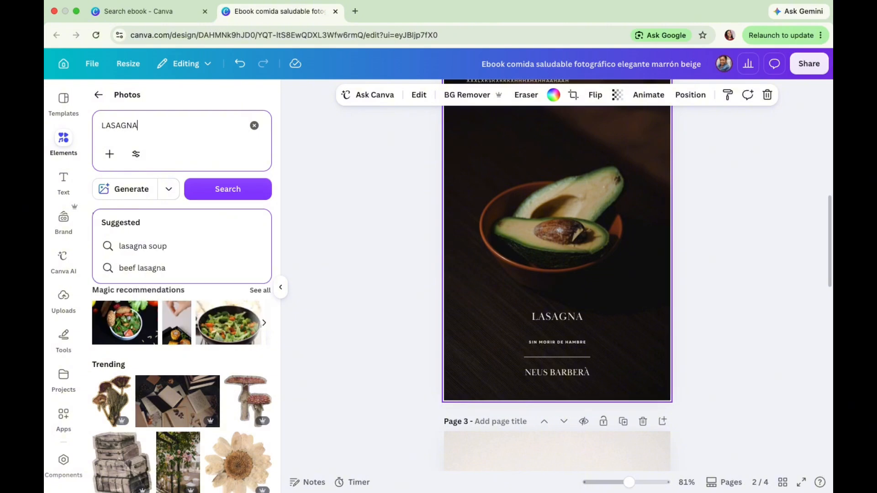
{"action": "left_click", "coordinate": [151, 268]}
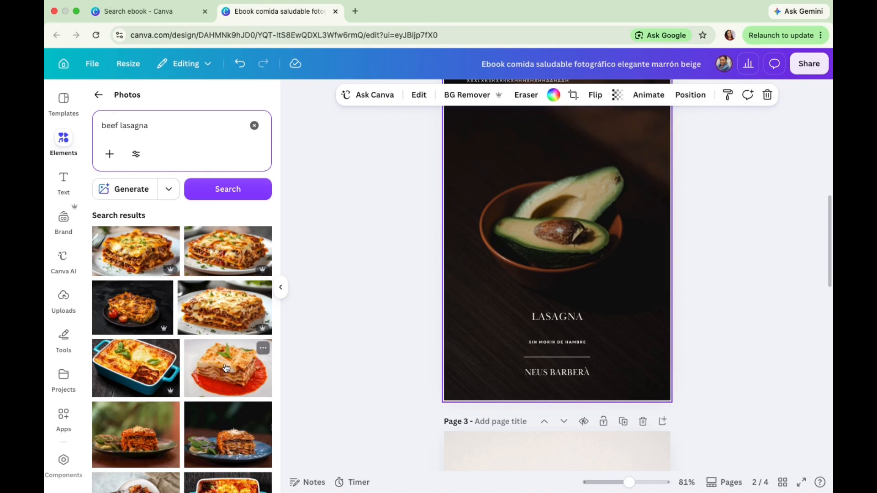
Place the photo of lasagna in red tomato sauce on page 2 and make it the page background.
{"action": "left_click_drag", "start_coordinate": [226, 369], "coordinate": [503, 241]}
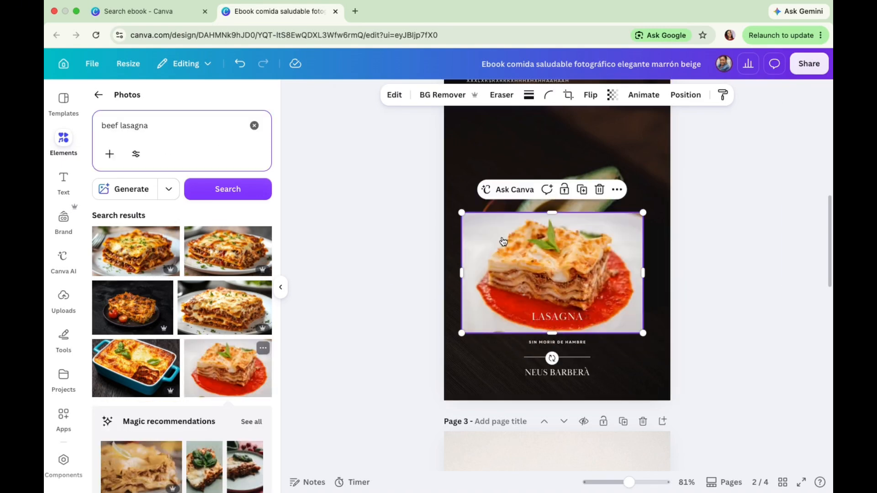
{"action": "left_click", "coordinate": [617, 189]}
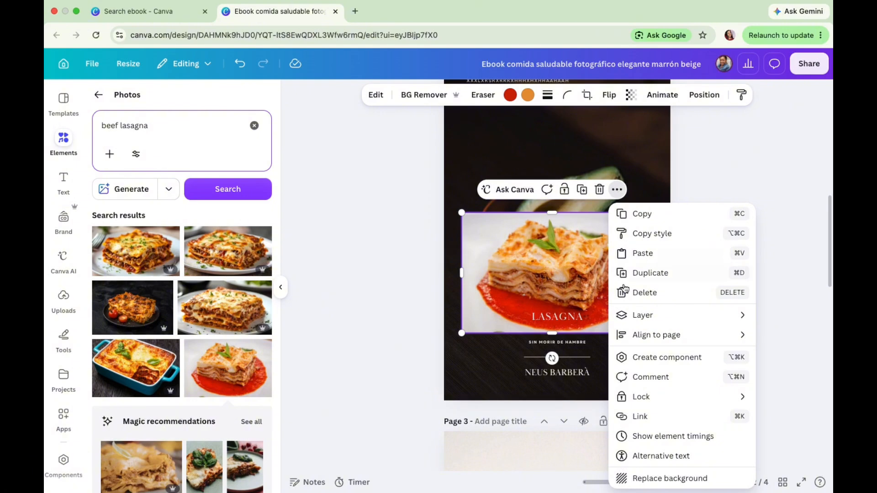
{"action": "left_click", "coordinate": [665, 478]}
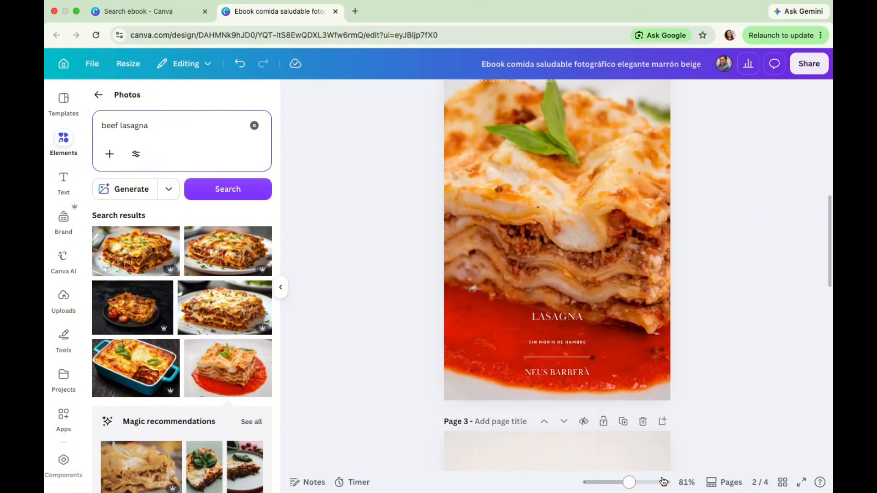
Delete the line of random placeholder letters above the lasagna on page 2.
{"action": "scroll", "coordinate": [709, 350], "scroll_direction": "up", "scroll_amount": 2}
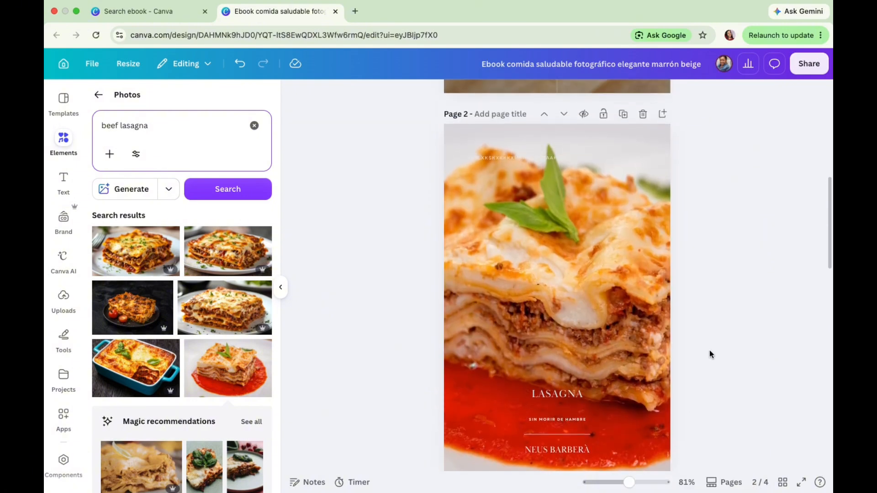
{"action": "left_click", "coordinate": [577, 168]}
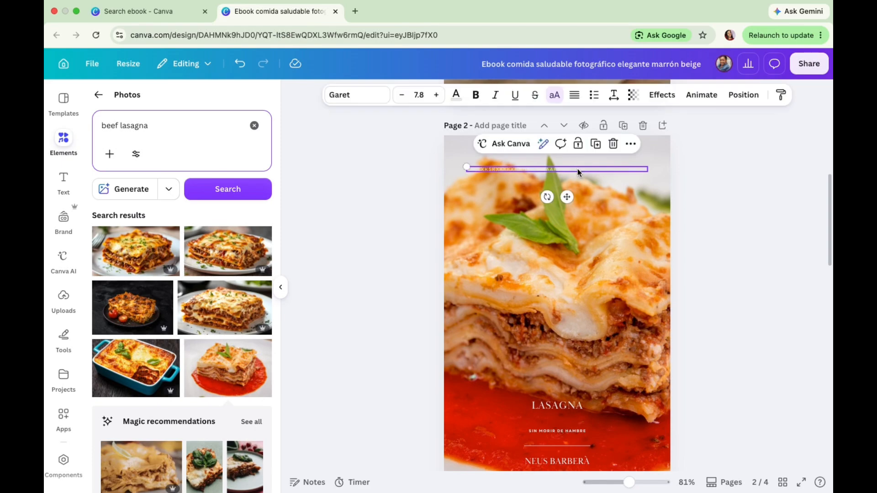
{"action": "left_click_drag", "start_coordinate": [582, 168], "coordinate": [576, 276]}
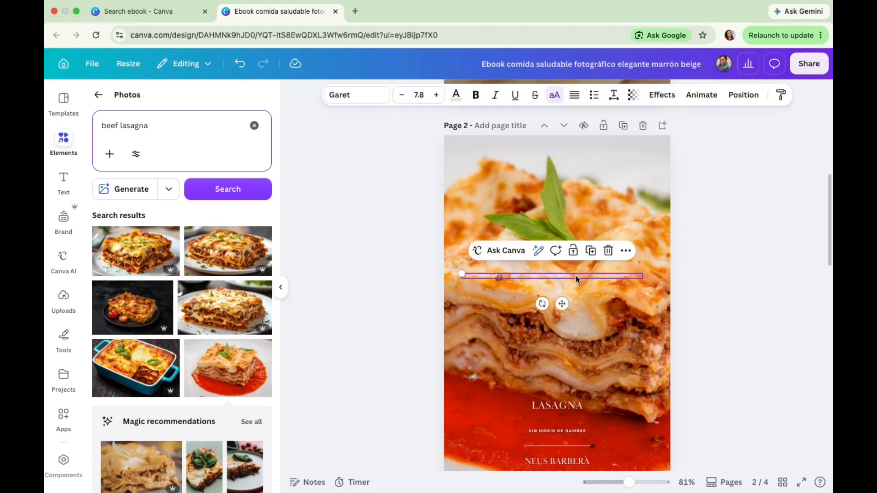
{"action": "left_click", "coordinate": [611, 248]}
{"action": "scroll", "coordinate": [611, 248], "scroll_direction": "up", "scroll_amount": 6}
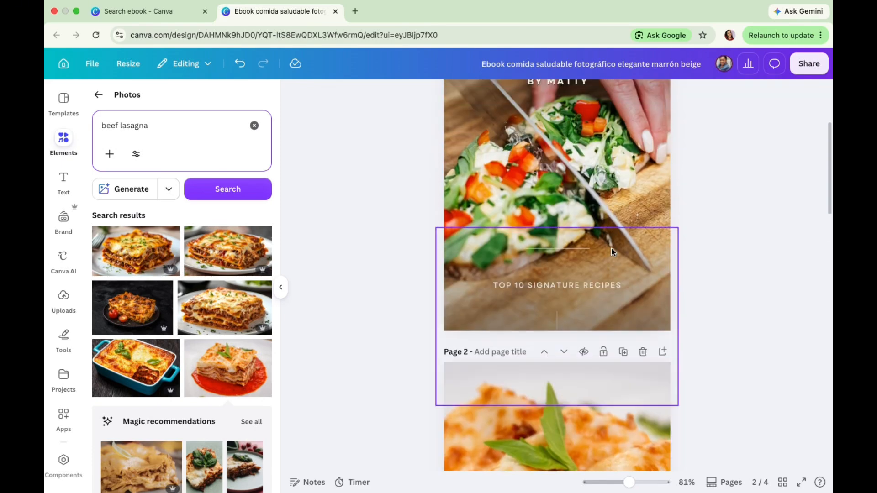
{"action": "scroll", "coordinate": [612, 248], "scroll_direction": "down", "scroll_amount": 15}
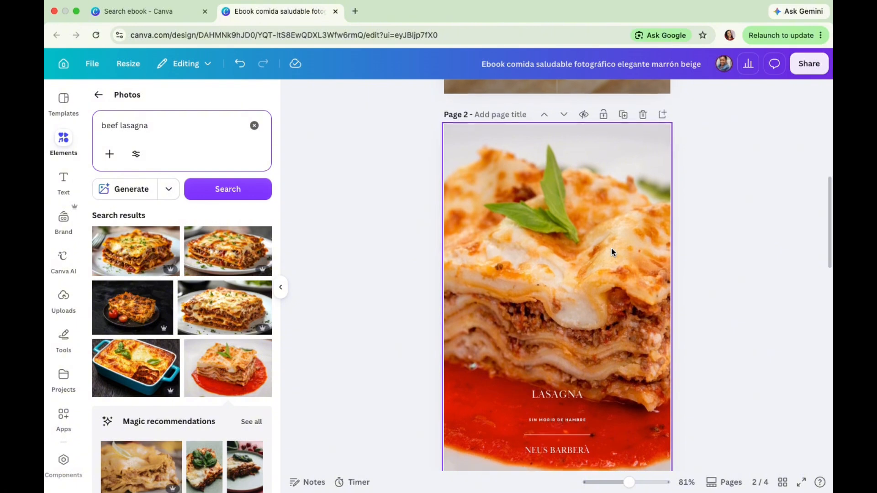
Delete the "SIN MORIR DE HAMBRE" subtitle below the "LASAGNA" title on page 2.
{"action": "scroll", "coordinate": [612, 248], "scroll_direction": "down", "scroll_amount": 3}
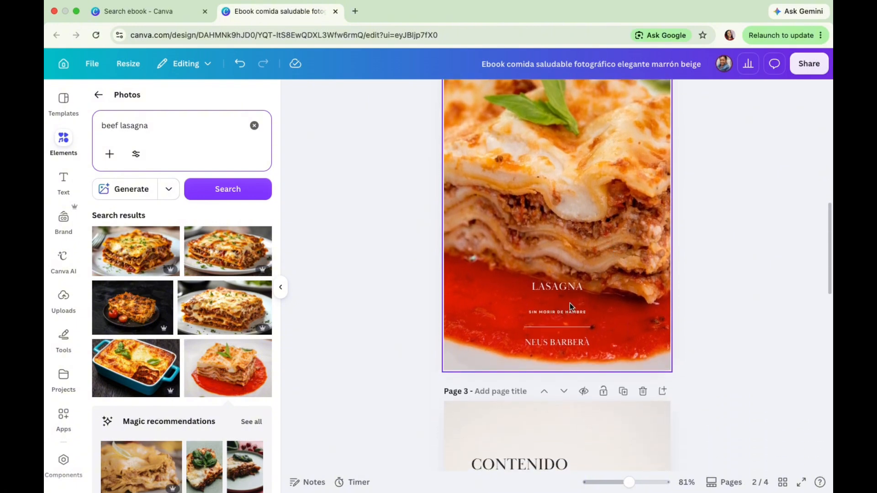
{"action": "left_click", "coordinate": [569, 315]}
{"action": "key", "text": "Delete"}
{"action": "scroll", "coordinate": [620, 292], "scroll_direction": "up", "scroll_amount": 3}
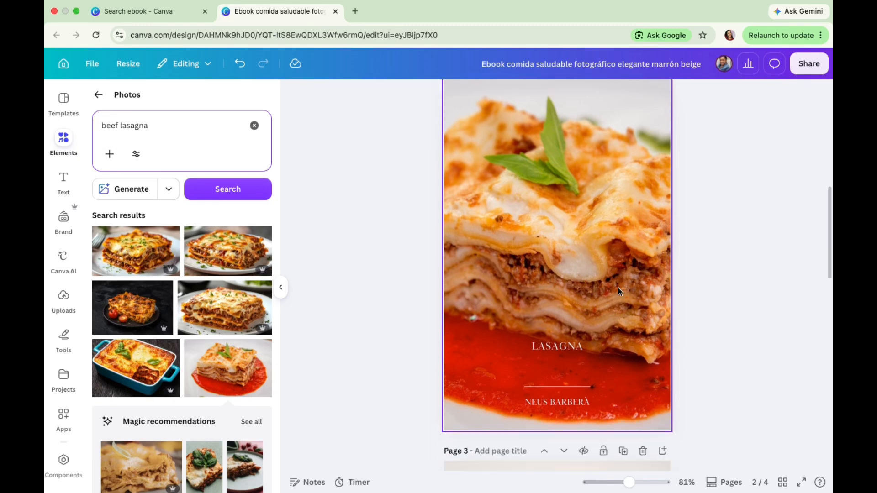
{"action": "scroll", "coordinate": [618, 292], "scroll_direction": "down", "scroll_amount": 9}
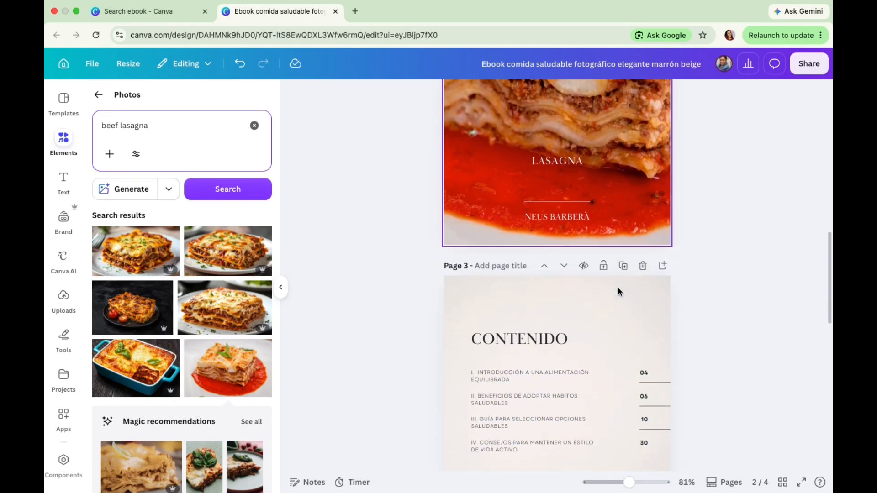
{"action": "scroll", "coordinate": [619, 292], "scroll_direction": "down", "scroll_amount": 2}
{"action": "scroll", "coordinate": [618, 291], "scroll_direction": "up", "scroll_amount": 12}
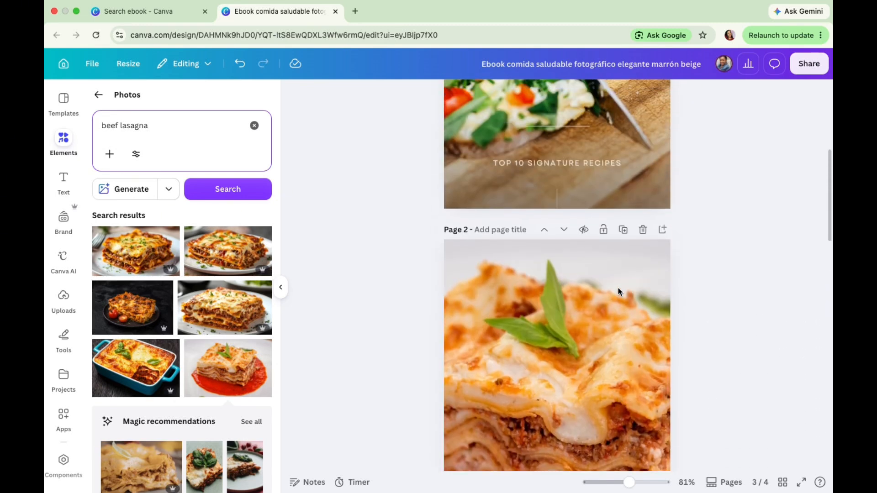
{"action": "scroll", "coordinate": [618, 291], "scroll_direction": "down", "scroll_amount": 9}
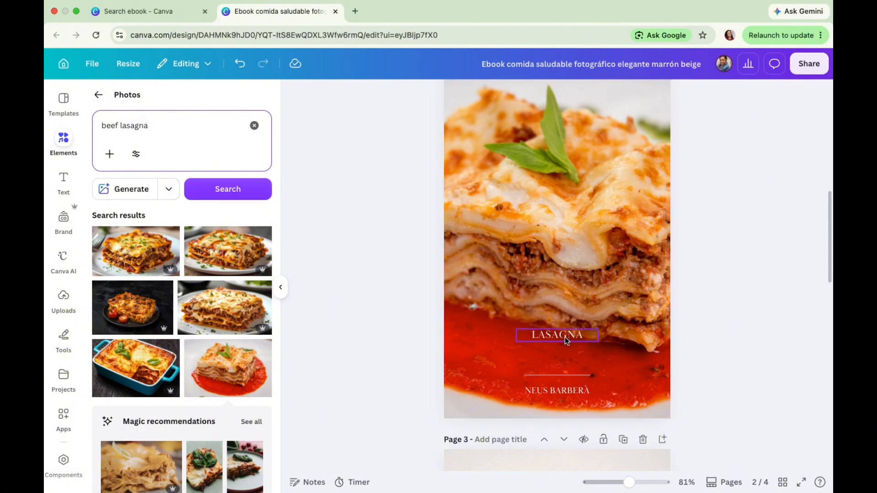
{"action": "left_click", "coordinate": [566, 337]}
{"action": "left_click", "coordinate": [719, 269]}
Replace the text of entry I in the "CONTENIDO" list on page 3 with "LASAGNA", keeping its numeral.
{"action": "scroll", "coordinate": [719, 270], "scroll_direction": "down", "scroll_amount": 7}
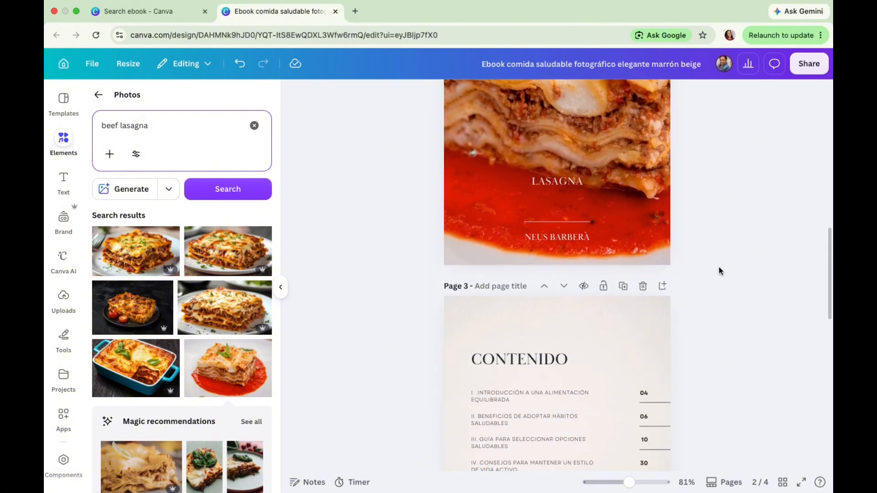
{"action": "scroll", "coordinate": [719, 266], "scroll_direction": "down", "scroll_amount": 7}
{"action": "left_click", "coordinate": [533, 251]}
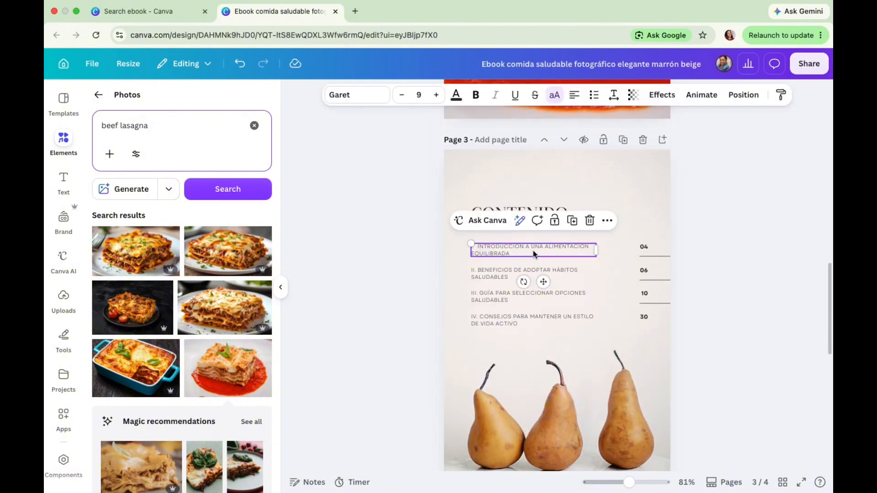
{"action": "left_click", "coordinate": [533, 250]}
{"action": "left_click", "coordinate": [521, 255]}
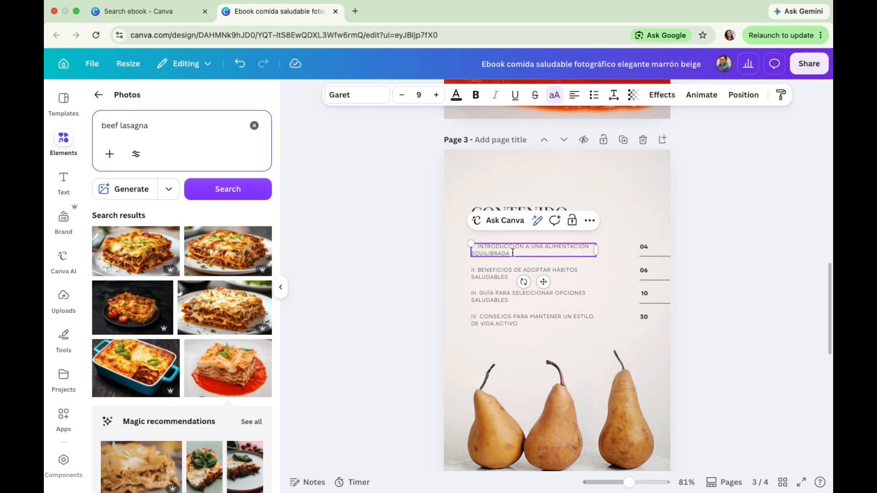
{"action": "triple_click", "coordinate": [513, 253]}
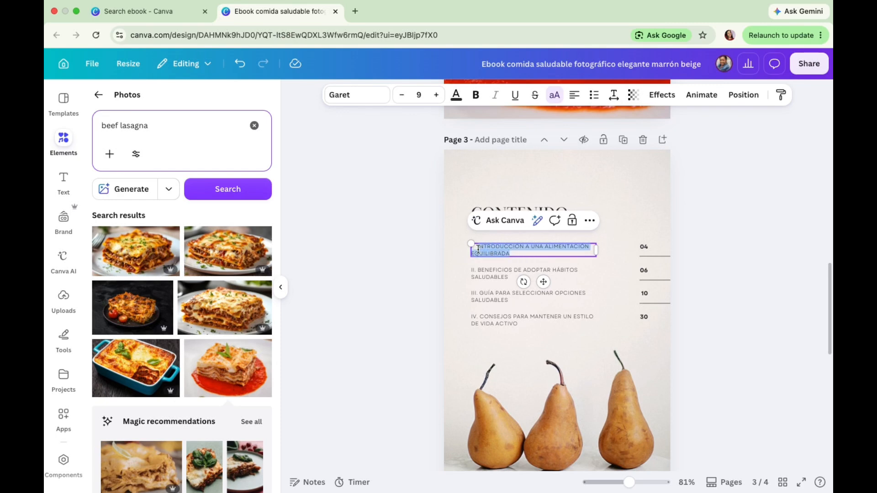
{"action": "type", "text": "LAS"}
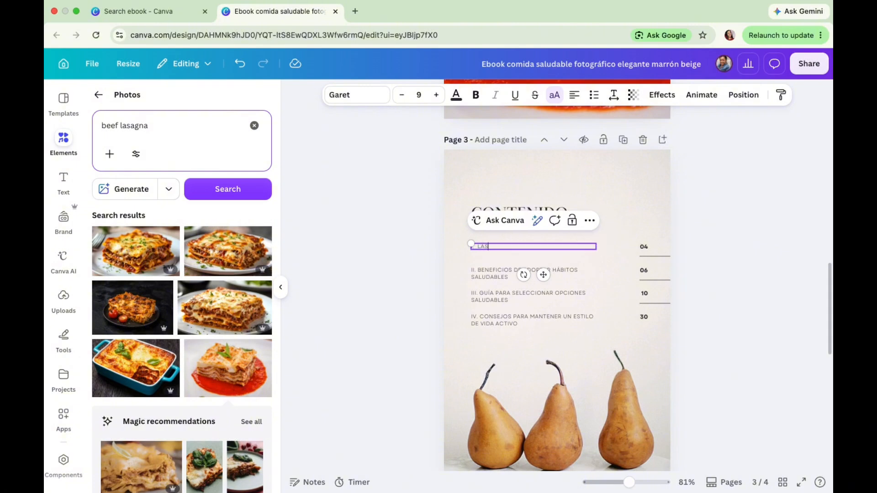
{"action": "type", "text": "AGNA"}
Replace the text of contents entry II on page 3 with "BEEF STEW", keeping its numeral.
{"action": "left_click", "coordinate": [501, 278]}
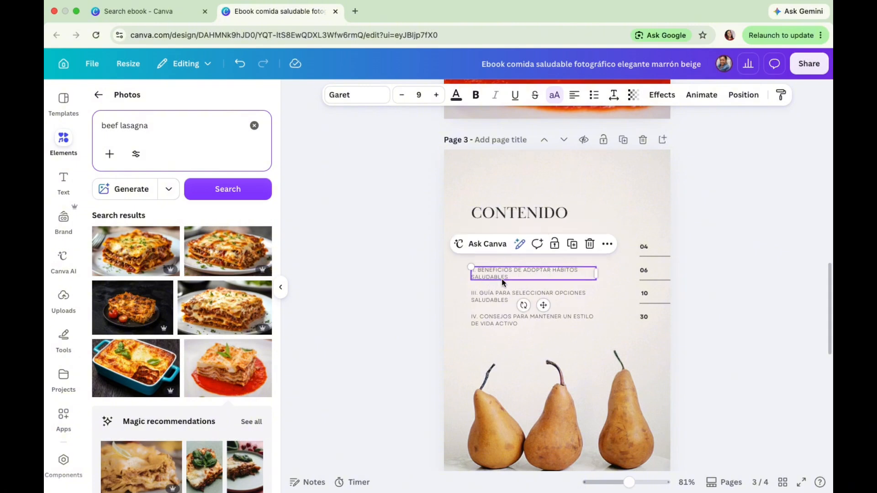
{"action": "left_click", "coordinate": [510, 278]}
{"action": "left_click", "coordinate": [511, 278]}
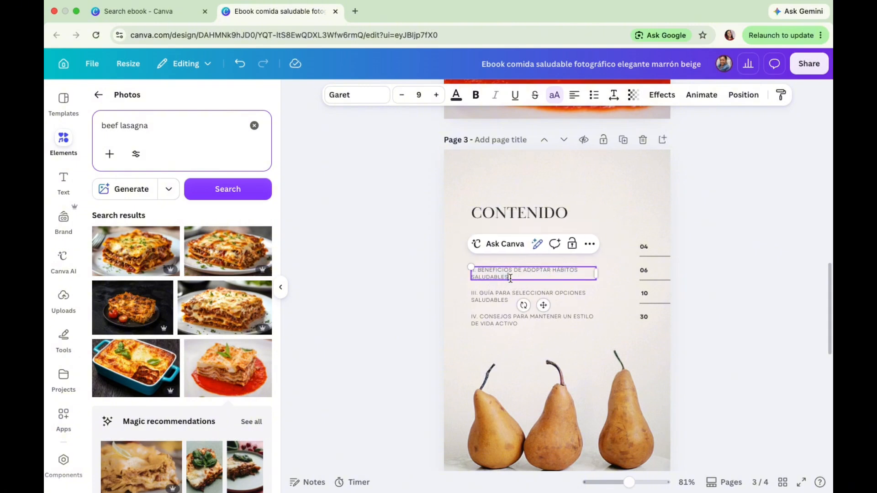
{"action": "left_click_drag", "start_coordinate": [511, 277], "coordinate": [479, 270]}
{"action": "type", "text": "BEEF ST"}
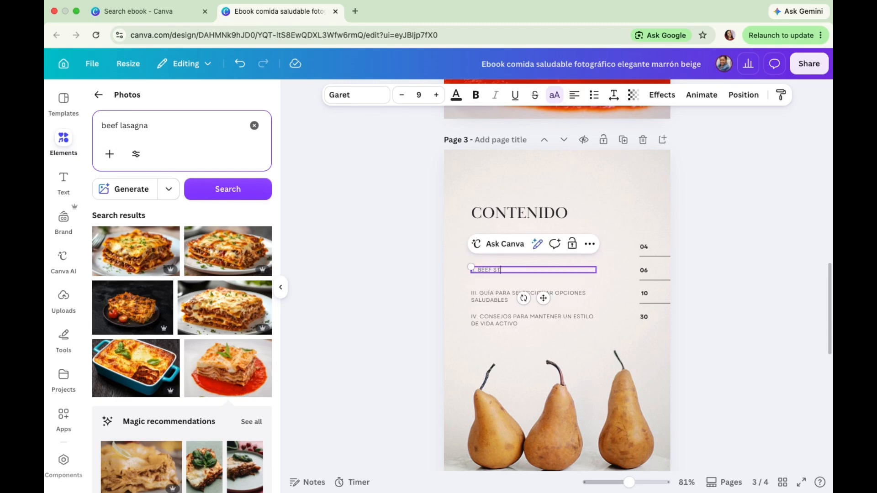
{"action": "type", "text": "EW"}
{"action": "left_click", "coordinate": [758, 231]}
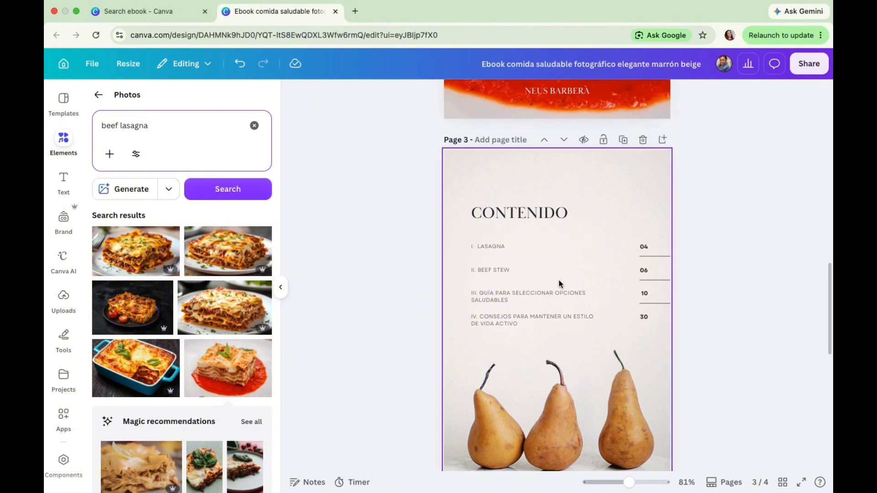
Replace the text of contents entry III on page 3 with "CHICKEN CORDON BLEU", keeping its numeral.
{"action": "left_click", "coordinate": [506, 297]}
{"action": "left_click", "coordinate": [506, 297]}
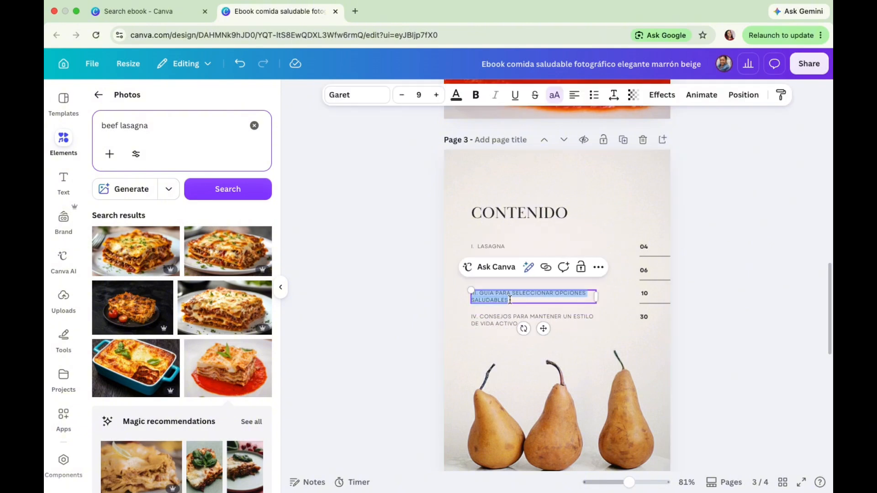
{"action": "left_click", "coordinate": [509, 300]}
{"action": "left_click_drag", "start_coordinate": [511, 301], "coordinate": [484, 294]}
{"action": "type", "text": "CHIC"}
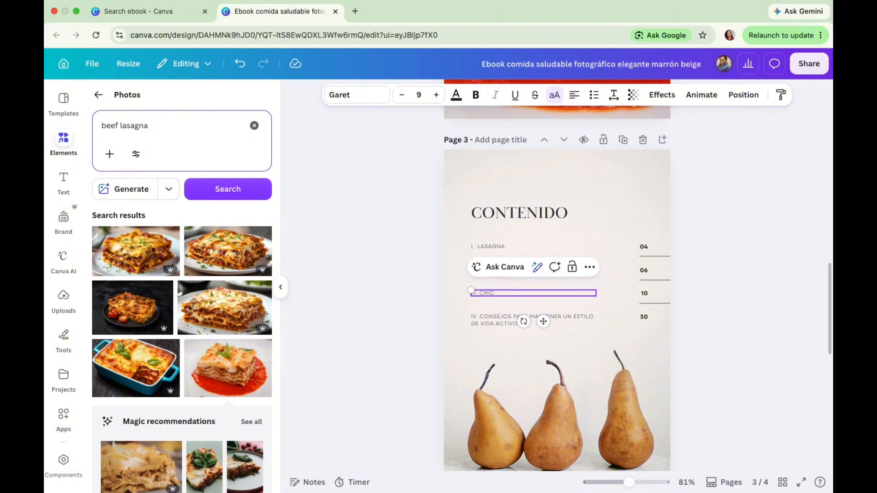
{"action": "type", "text": "KEN COD"}
{"action": "type", "text": "DON BLEU"}
Delete contents entry IV and its page number 30 from the list on page 3.
{"action": "left_click", "coordinate": [495, 320]}
{"action": "left_click", "coordinate": [591, 291]}
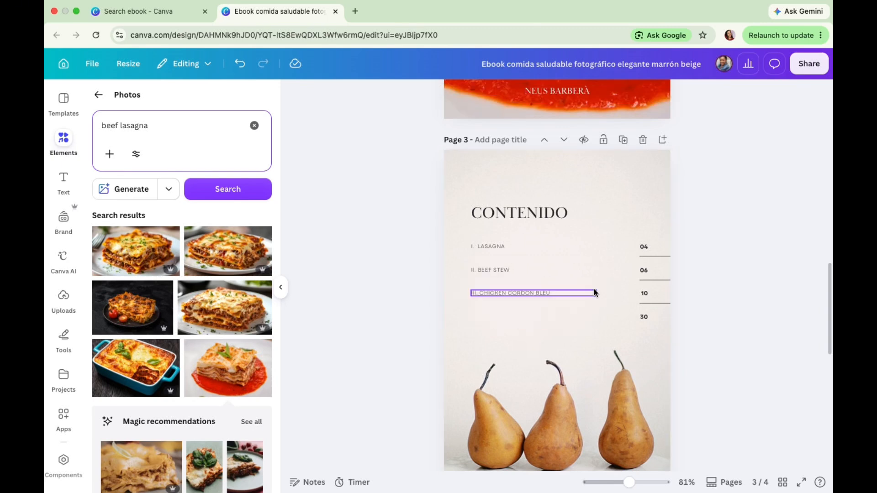
{"action": "left_click", "coordinate": [644, 317]}
{"action": "left_click", "coordinate": [695, 292]}
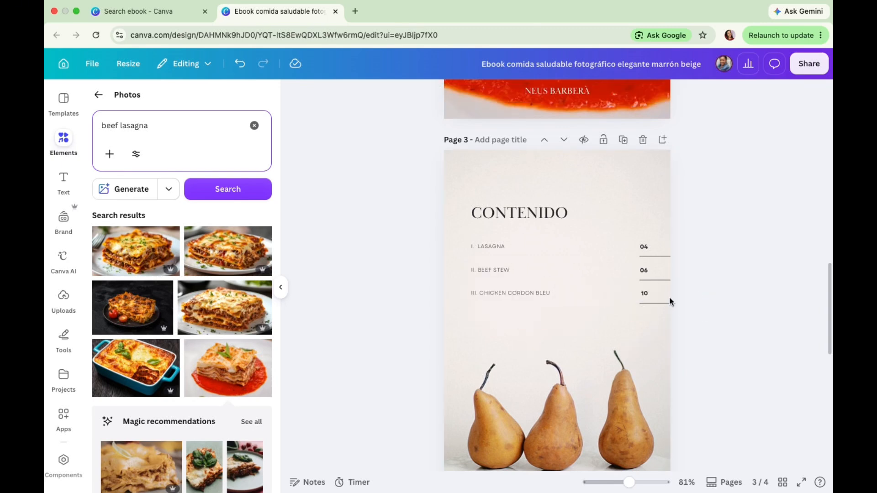
{"action": "scroll", "coordinate": [608, 404], "scroll_direction": "down", "scroll_amount": 3}
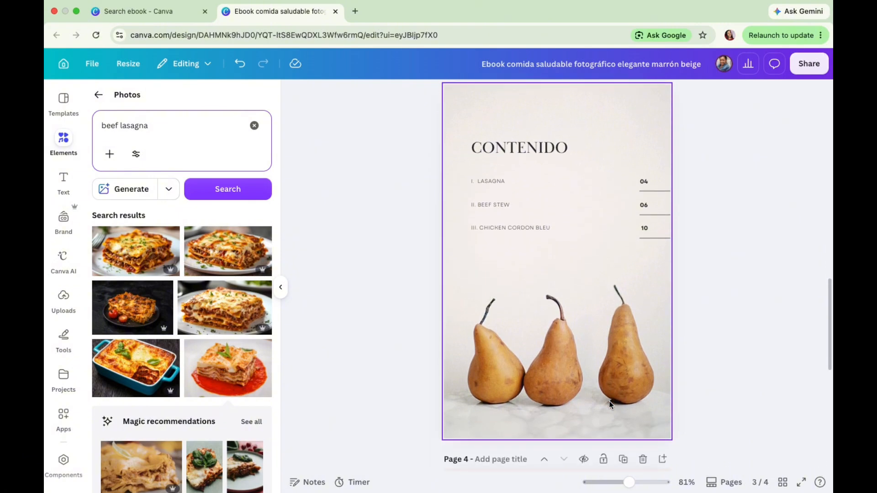
{"action": "left_click", "coordinate": [557, 332]}
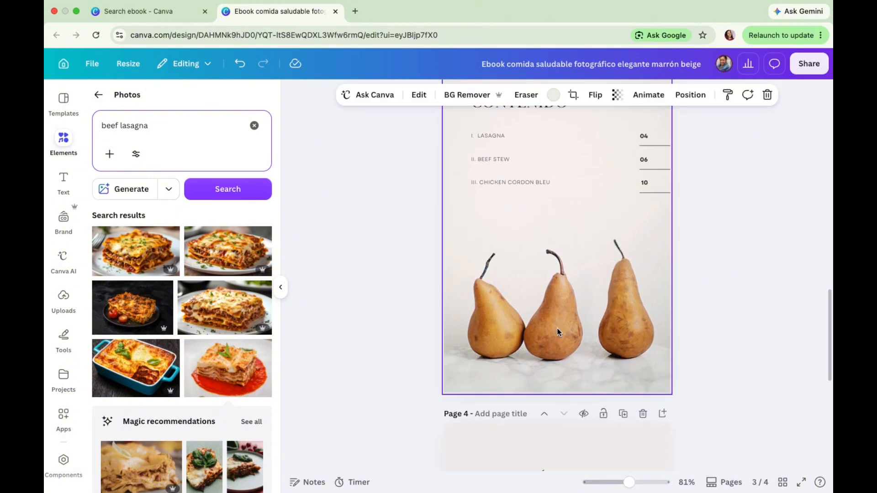
{"action": "left_click", "coordinate": [715, 293]}
{"action": "scroll", "coordinate": [601, 327], "scroll_direction": "down", "scroll_amount": 5}
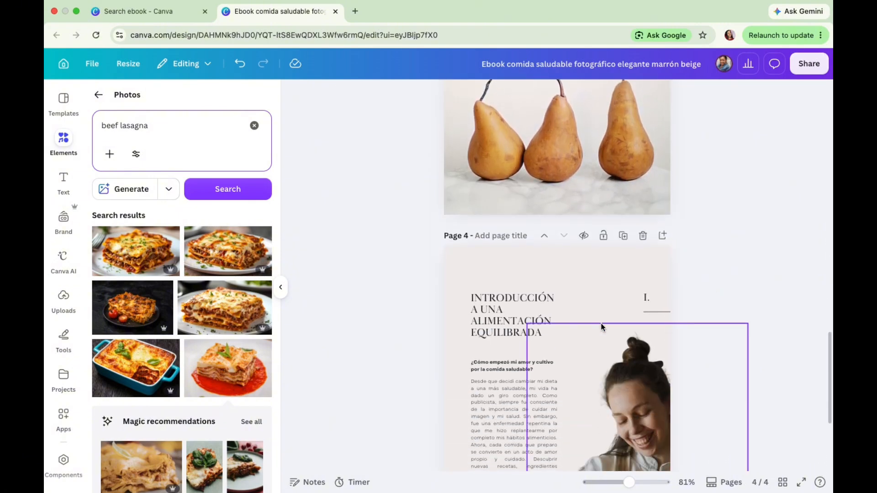
{"action": "scroll", "coordinate": [602, 326], "scroll_direction": "down", "scroll_amount": 4}
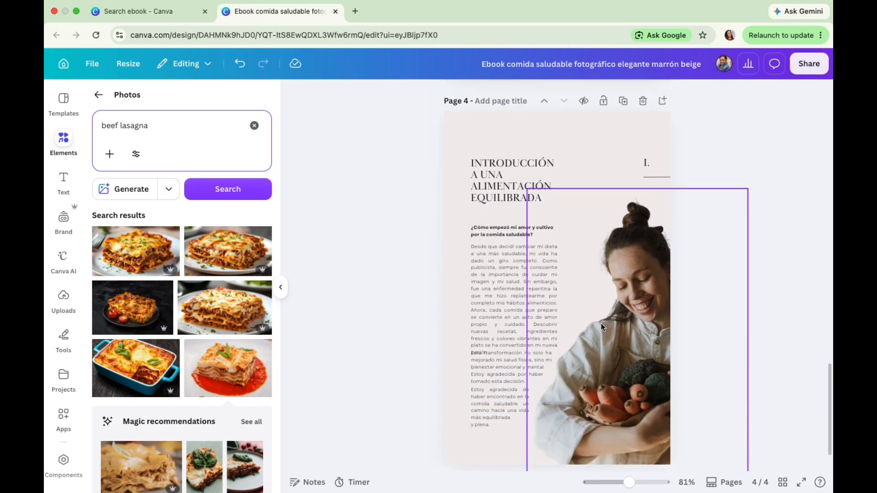
Add a blank page after the introduction page, page 4.
{"action": "scroll", "coordinate": [601, 326], "scroll_direction": "down", "scroll_amount": 1}
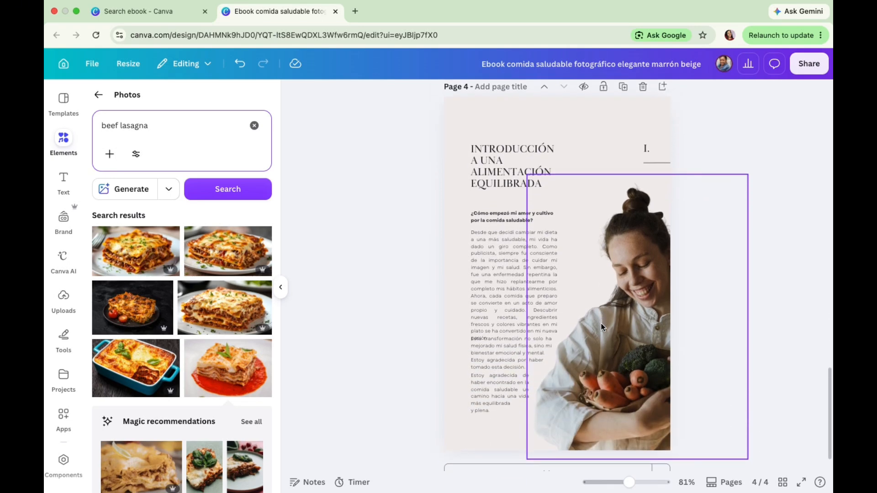
{"action": "scroll", "coordinate": [601, 327], "scroll_direction": "down", "scroll_amount": 1}
{"action": "scroll", "coordinate": [601, 327], "scroll_direction": "down", "scroll_amount": 1}
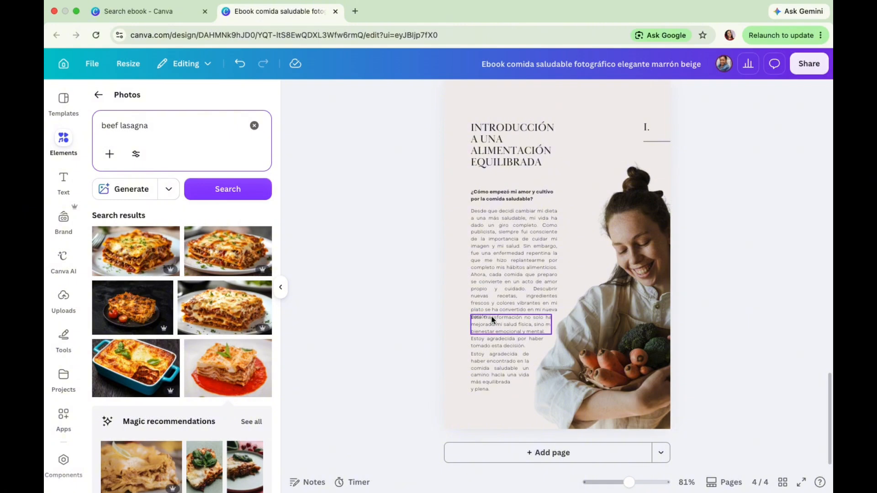
{"action": "left_click", "coordinate": [550, 166]}
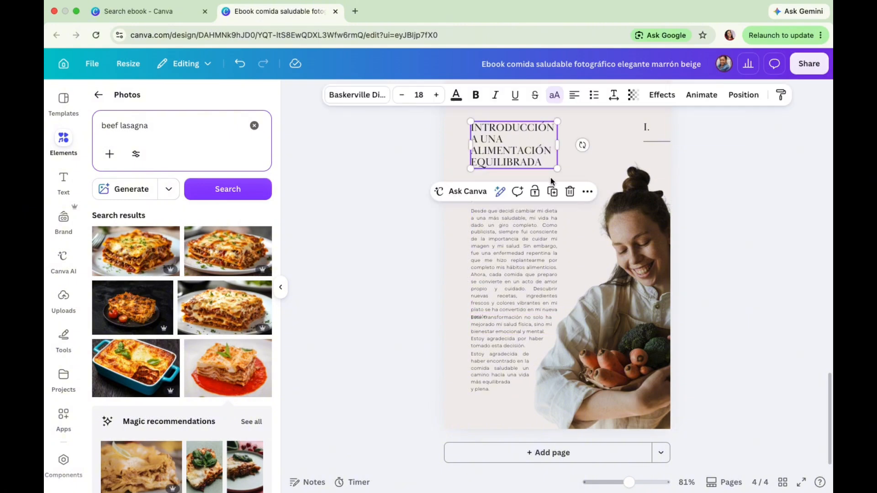
{"action": "left_click", "coordinate": [481, 320]}
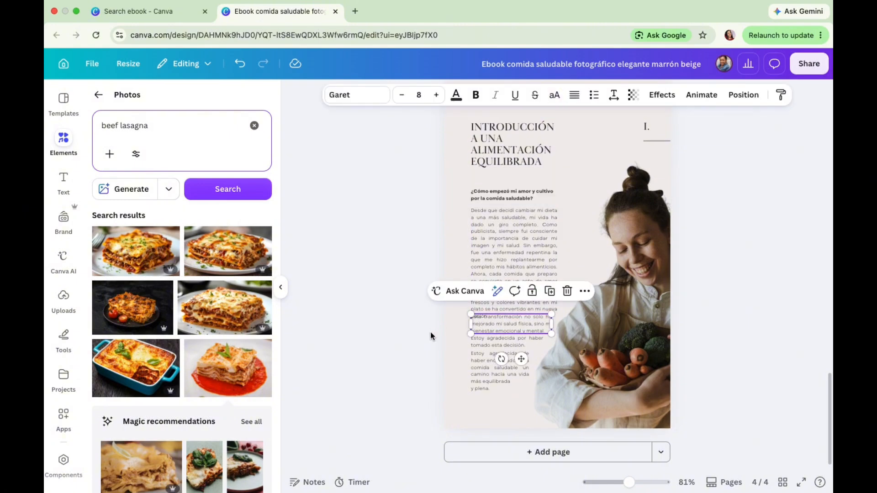
{"action": "left_click", "coordinate": [741, 279]}
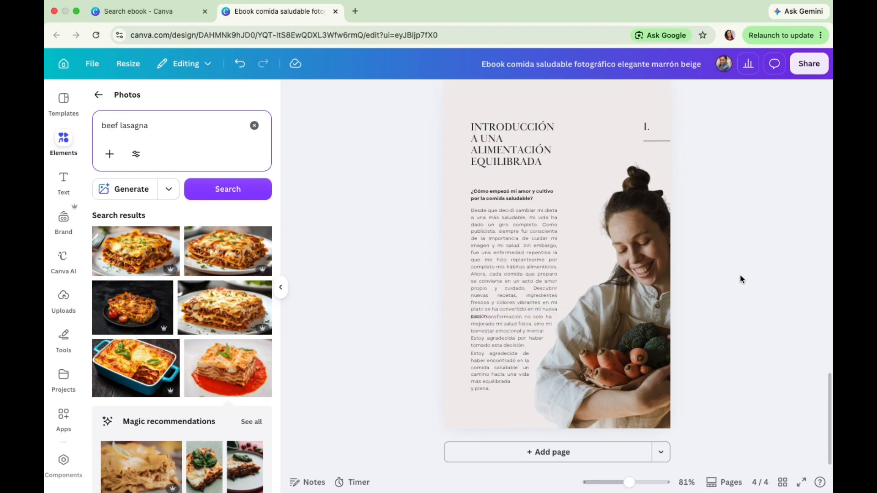
{"action": "left_click", "coordinate": [534, 452]}
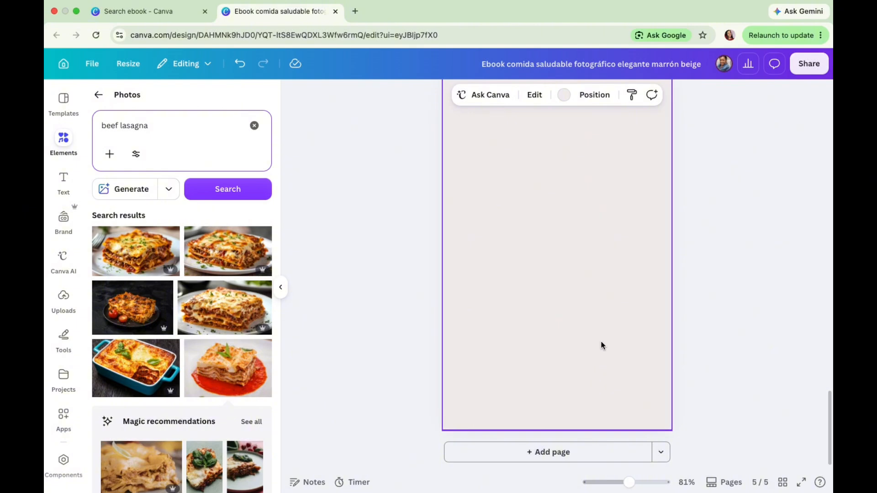
Collapse the photo search results to enlarge the workspace and return to the cover page.
{"action": "scroll", "coordinate": [602, 341], "scroll_direction": "up", "scroll_amount": 5}
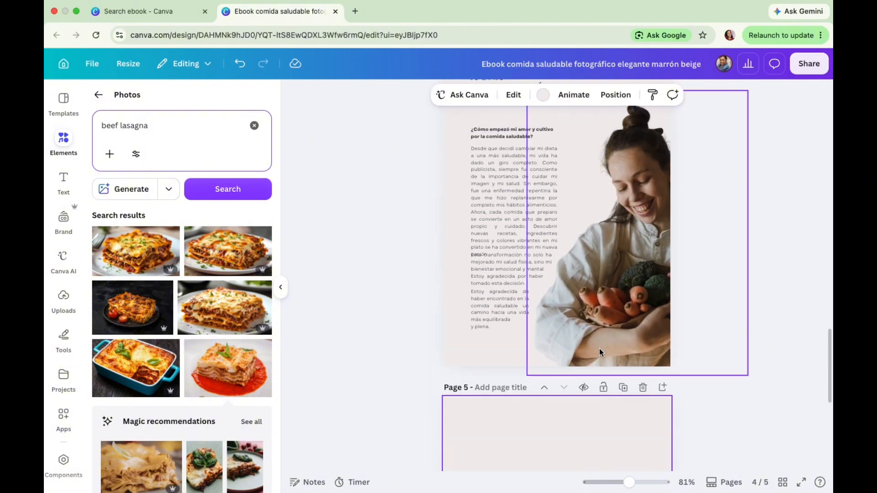
{"action": "scroll", "coordinate": [598, 352], "scroll_direction": "up", "scroll_amount": 10}
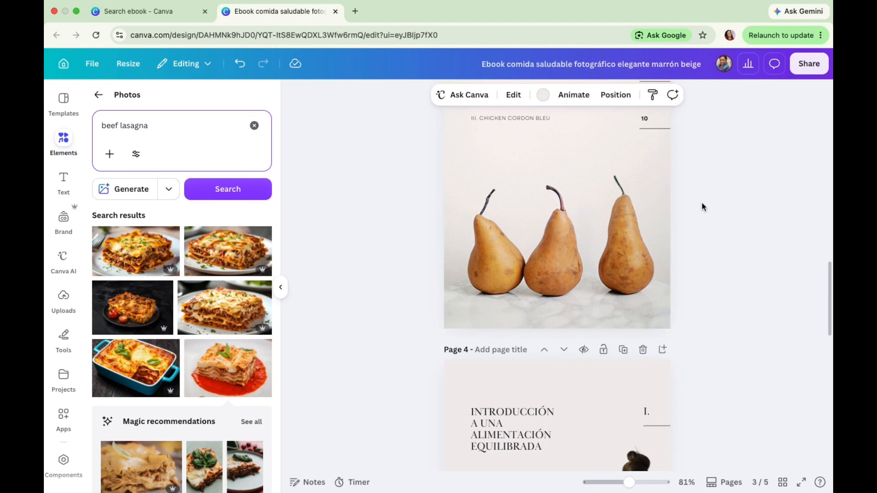
{"action": "left_click", "coordinate": [702, 203]}
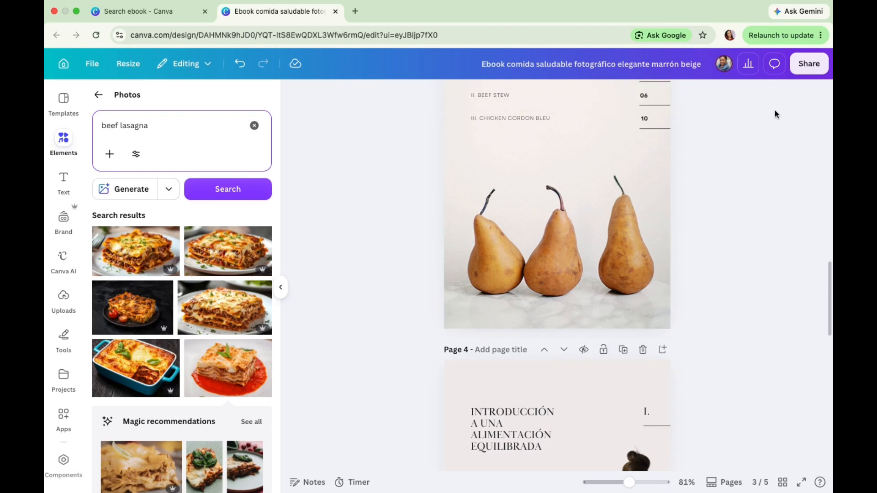
{"action": "left_click", "coordinate": [283, 286]}
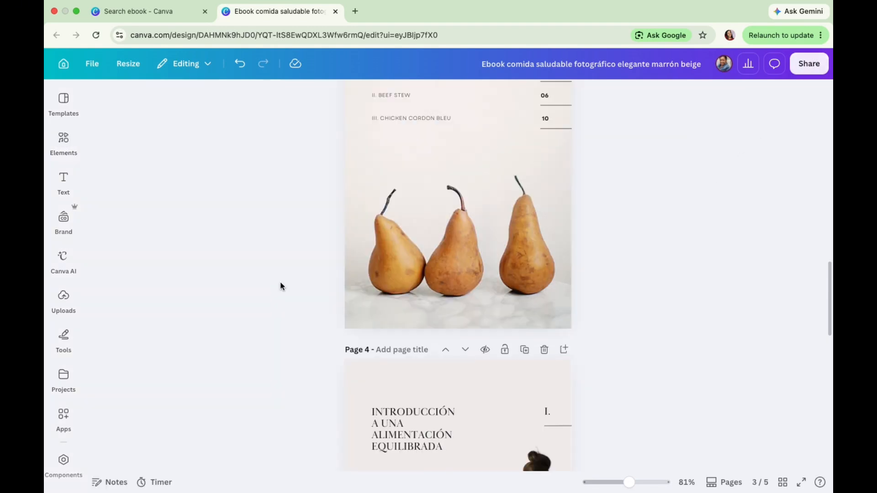
{"action": "scroll", "coordinate": [697, 185], "scroll_direction": "up", "scroll_amount": 5}
{"action": "scroll", "coordinate": [697, 188], "scroll_direction": "up", "scroll_amount": 5}
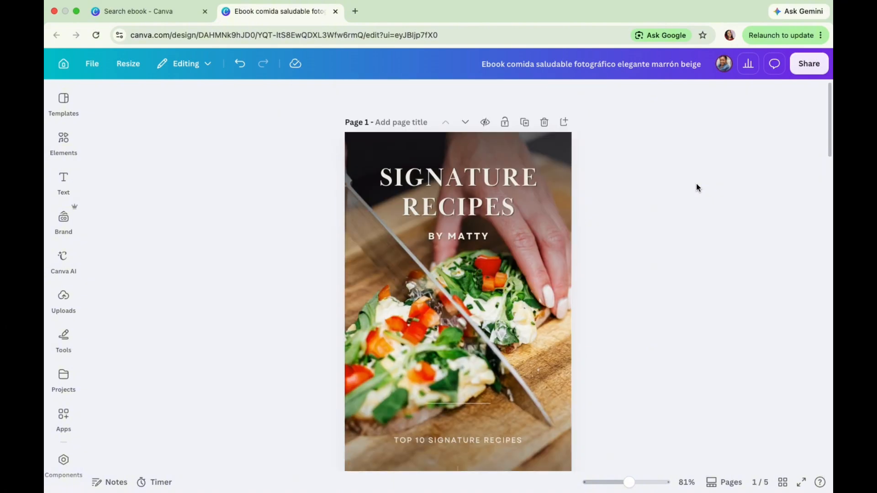
Share the design with anyone who has the link, limit access to "Can view", and copy the link.
{"action": "left_click", "coordinate": [814, 69]}
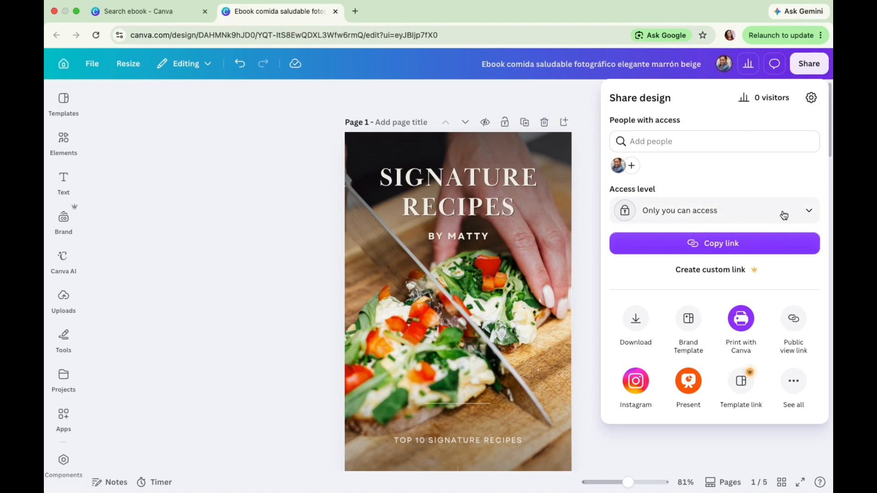
{"action": "left_click", "coordinate": [806, 214]}
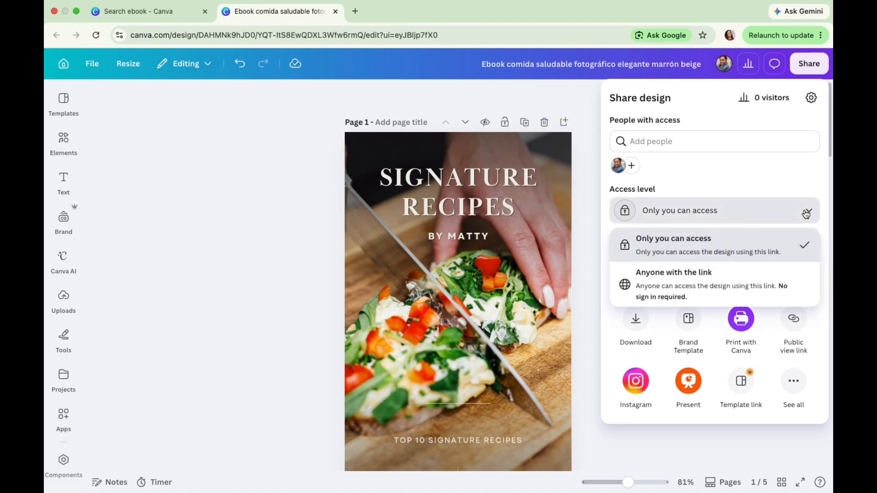
{"action": "left_click", "coordinate": [747, 284]}
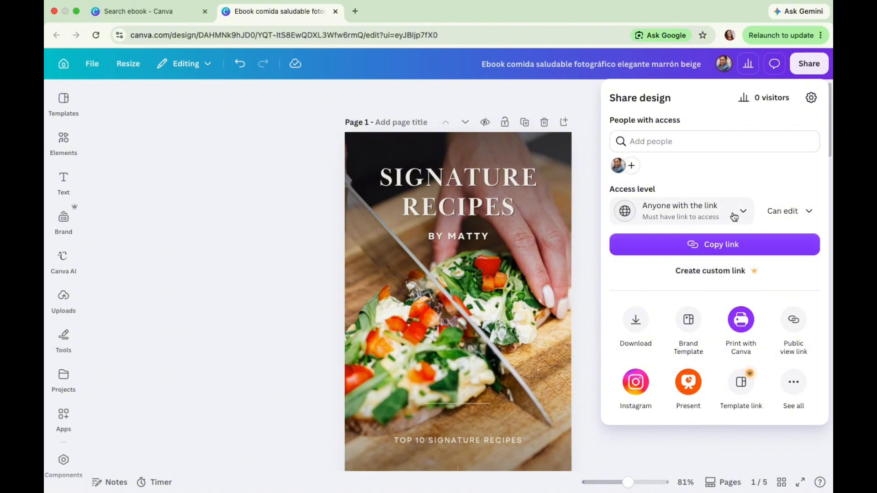
{"action": "left_click", "coordinate": [801, 212]}
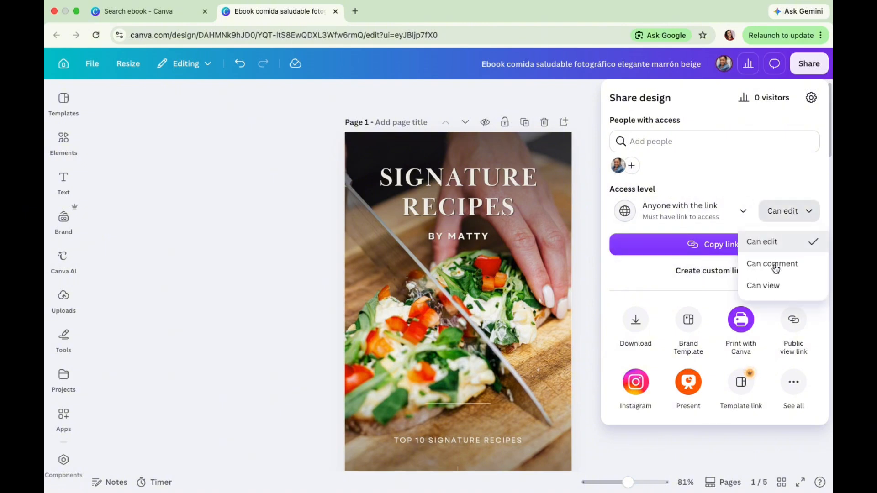
{"action": "left_click", "coordinate": [768, 287]}
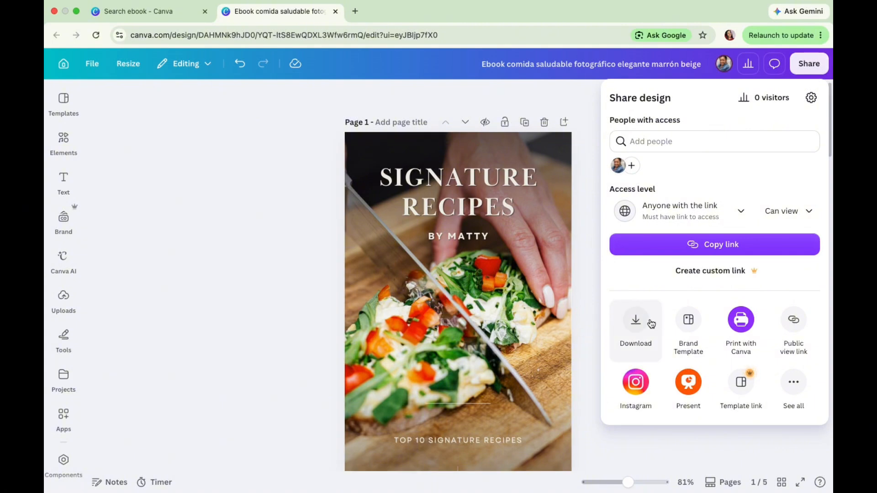
{"action": "left_click", "coordinate": [724, 248]}
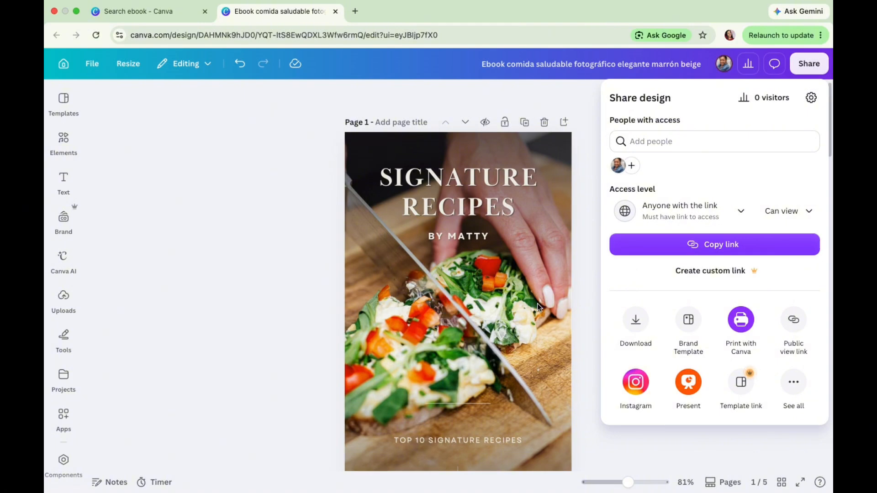
{"action": "left_click", "coordinate": [318, 295]}
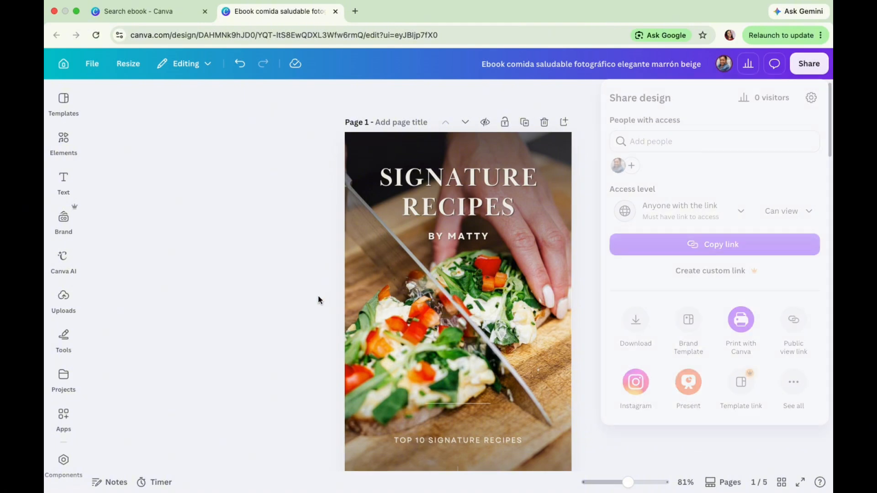
{"action": "scroll", "coordinate": [424, 250], "scroll_direction": "down", "scroll_amount": 3}
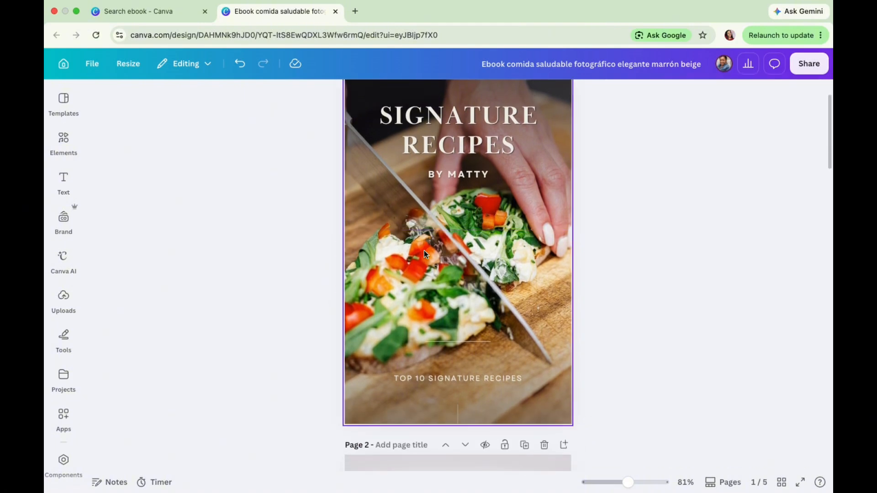
{"action": "left_click", "coordinate": [356, 11]}
{"action": "key", "text": "ctrl+shift+Tab"}
{"action": "key", "text": "super+shift+5"}
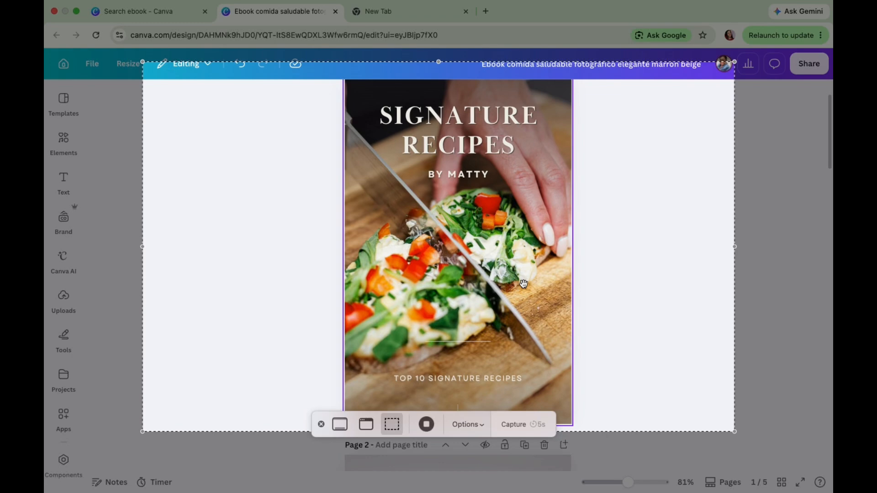